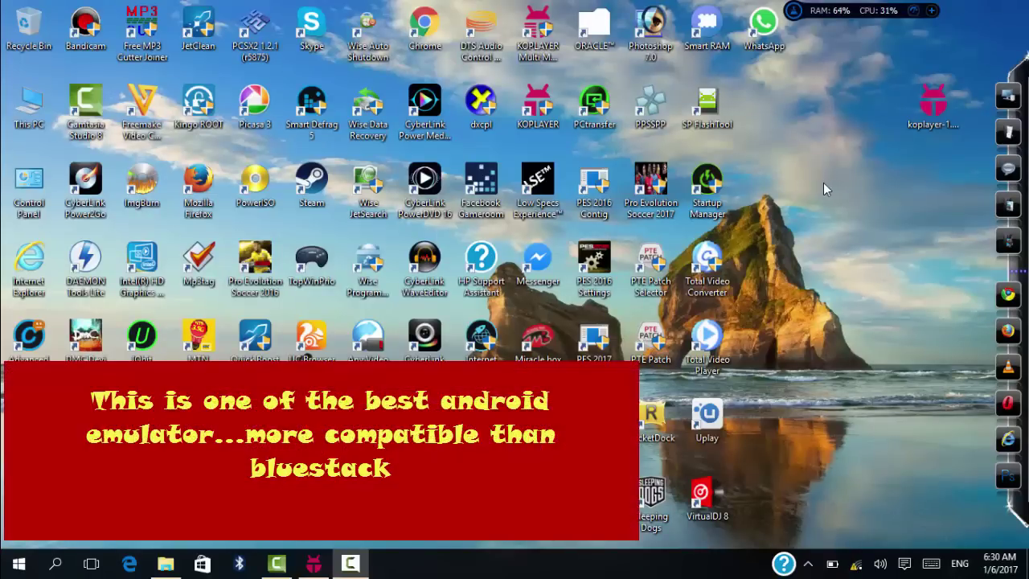
Move the koplayer installer icon on the desktop closer to the other icons and view its file details
{"action": "left_click_drag", "start_coordinate": [932, 105], "coordinate": [888, 115]}
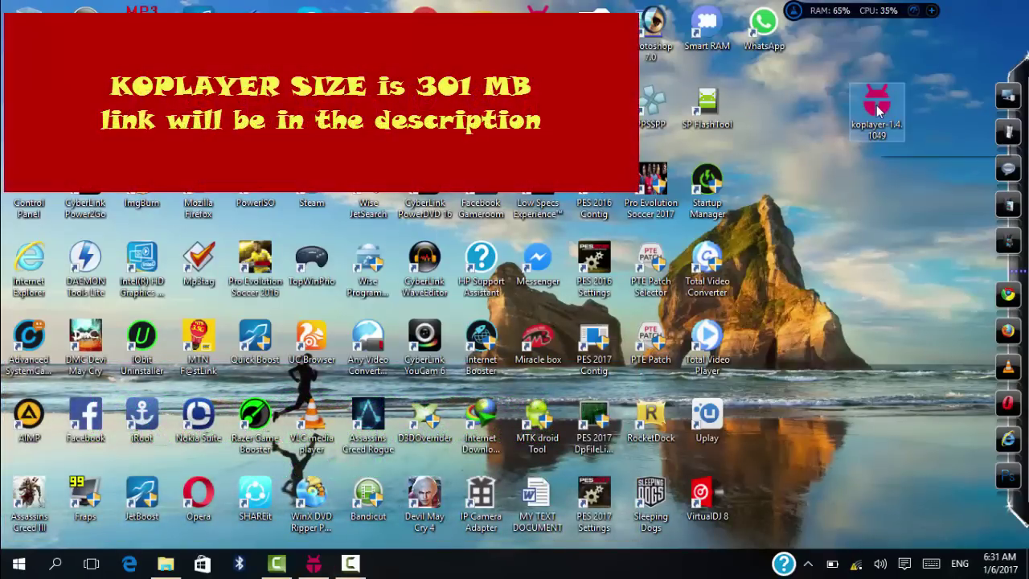
{"action": "mouse_move", "coordinate": [880, 113]}
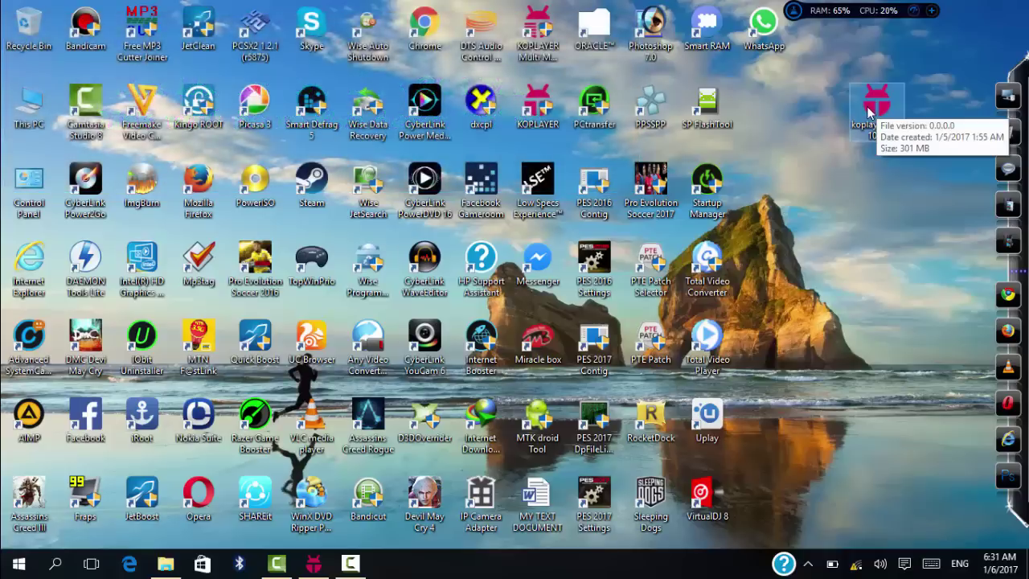
Switch to the running KOPLAYER emulator and reposition its window near the middle of the desktop
{"action": "left_click", "coordinate": [315, 568]}
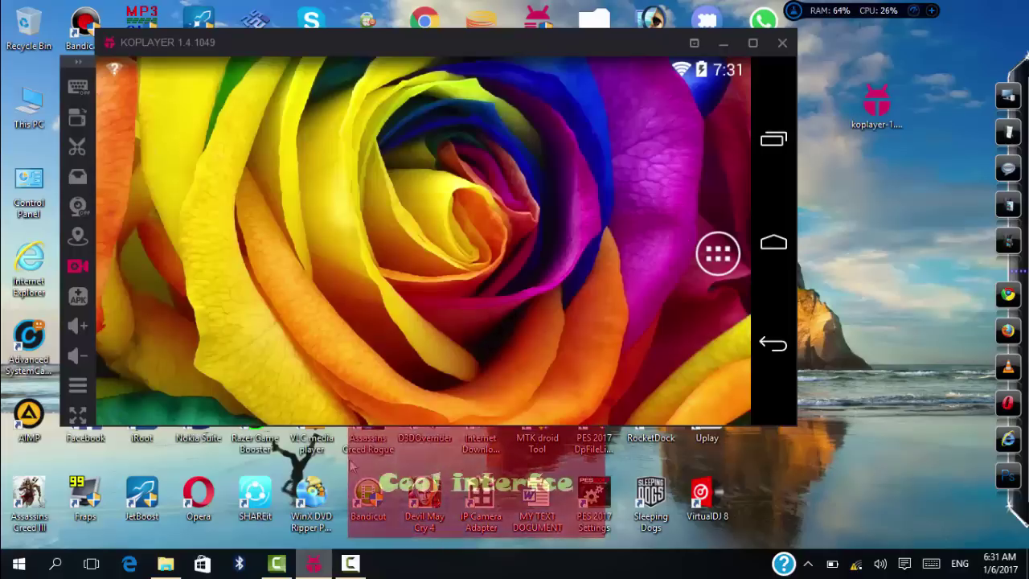
{"action": "left_click_drag", "start_coordinate": [450, 43], "coordinate": [547, 98]}
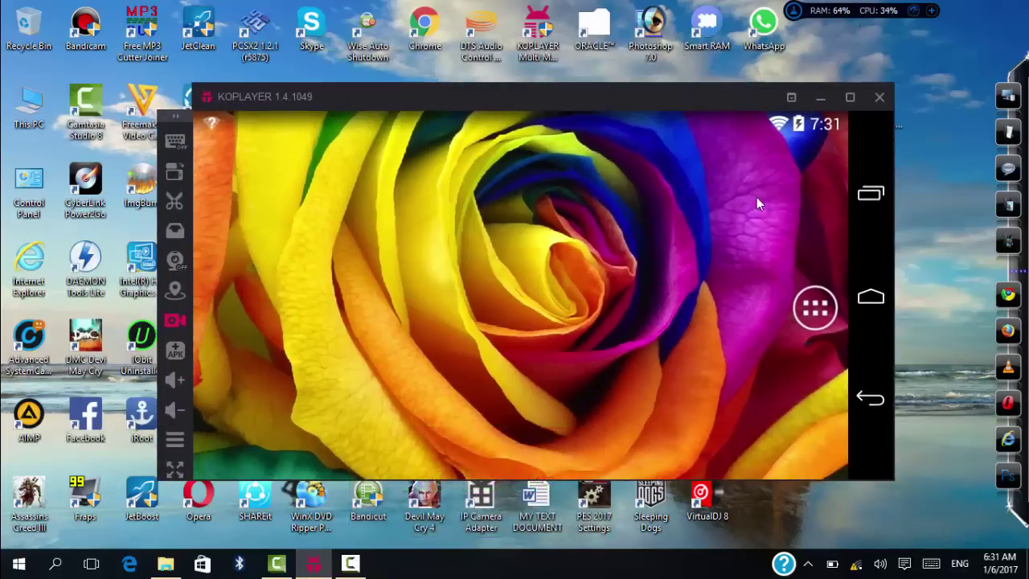
Look through the installed apps in the emulator's app drawer and return to the home screen
{"action": "left_click", "coordinate": [816, 308]}
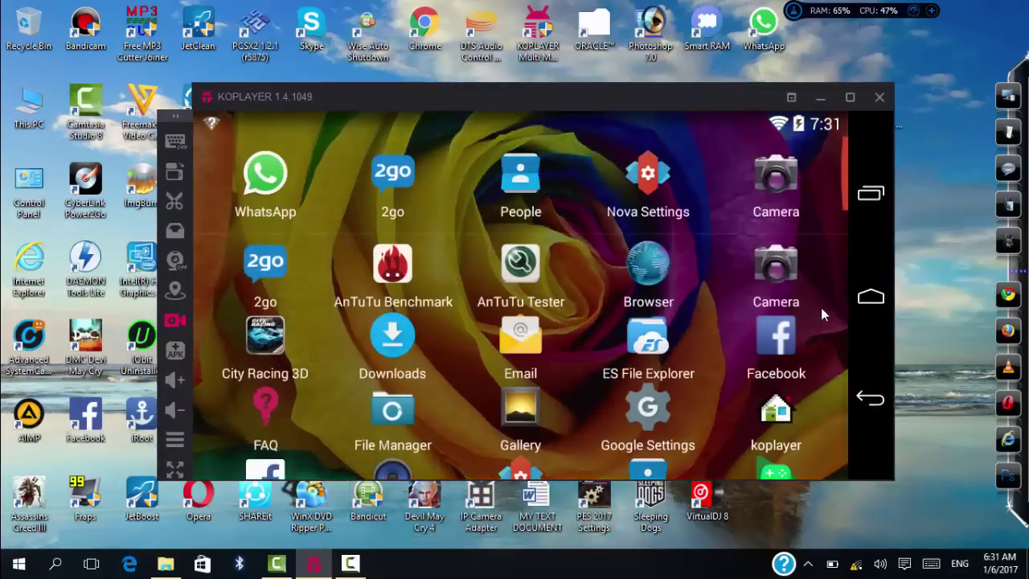
{"action": "scroll", "coordinate": [677, 309], "scroll_direction": "down", "scroll_amount": 3}
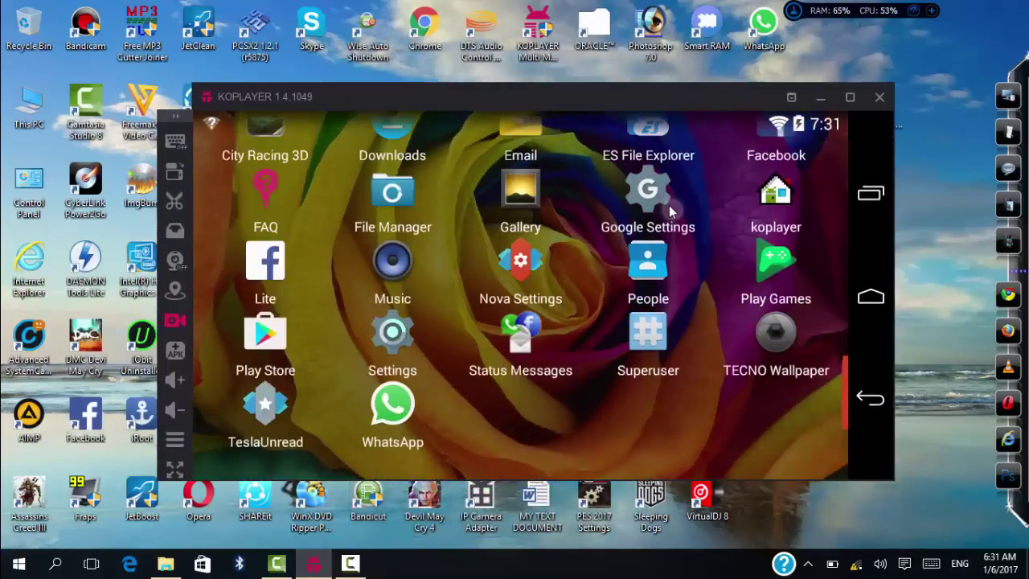
{"action": "scroll", "coordinate": [707, 201], "scroll_direction": "up", "scroll_amount": 2}
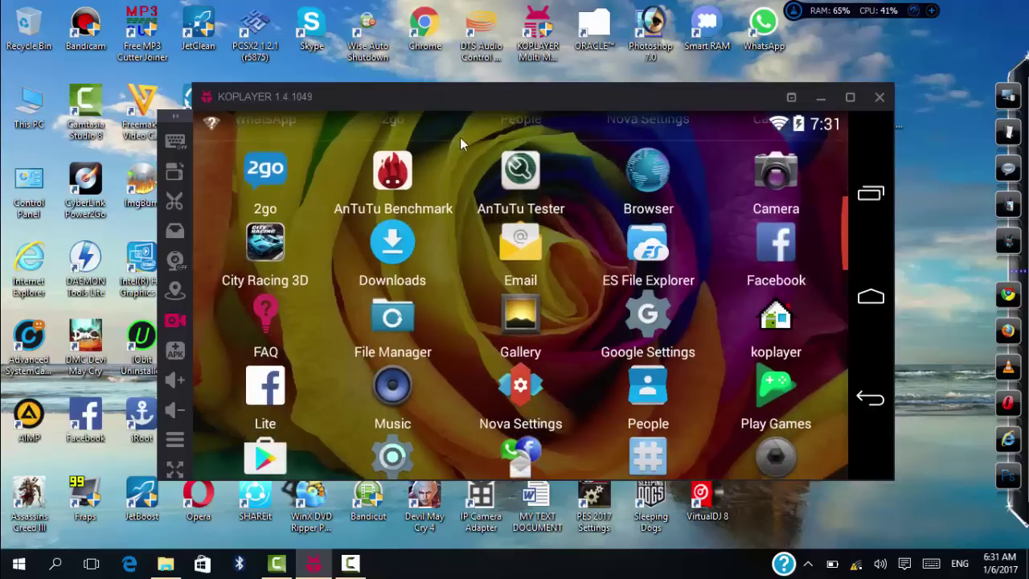
{"action": "left_click", "coordinate": [879, 394]}
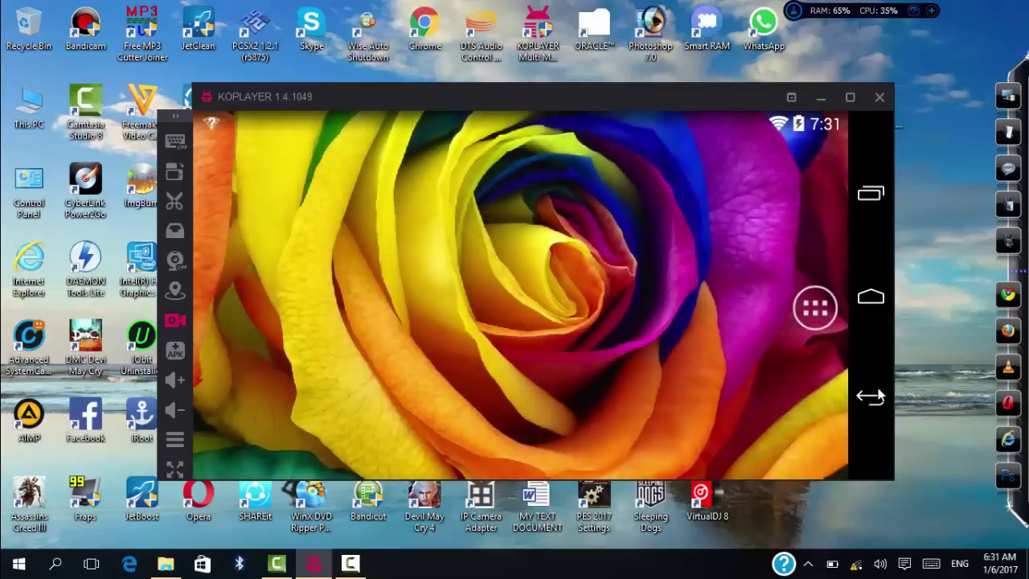
Open the Android settings from the quick settings and view the downloaded apps with the internal storage use
{"action": "left_click_drag", "start_coordinate": [646, 117], "coordinate": [711, 276]}
{"action": "left_click", "coordinate": [816, 137]}
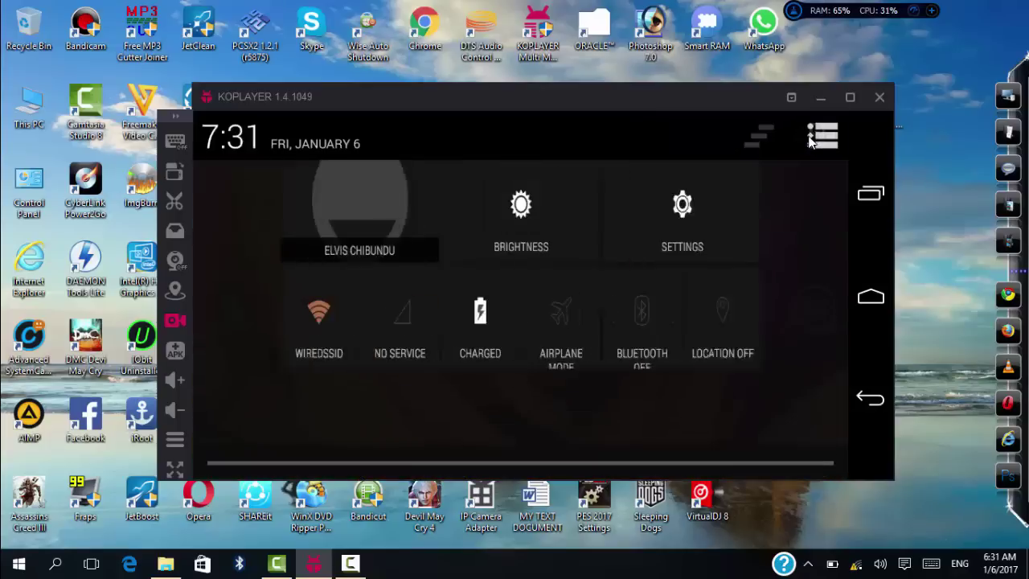
{"action": "left_click", "coordinate": [768, 200]}
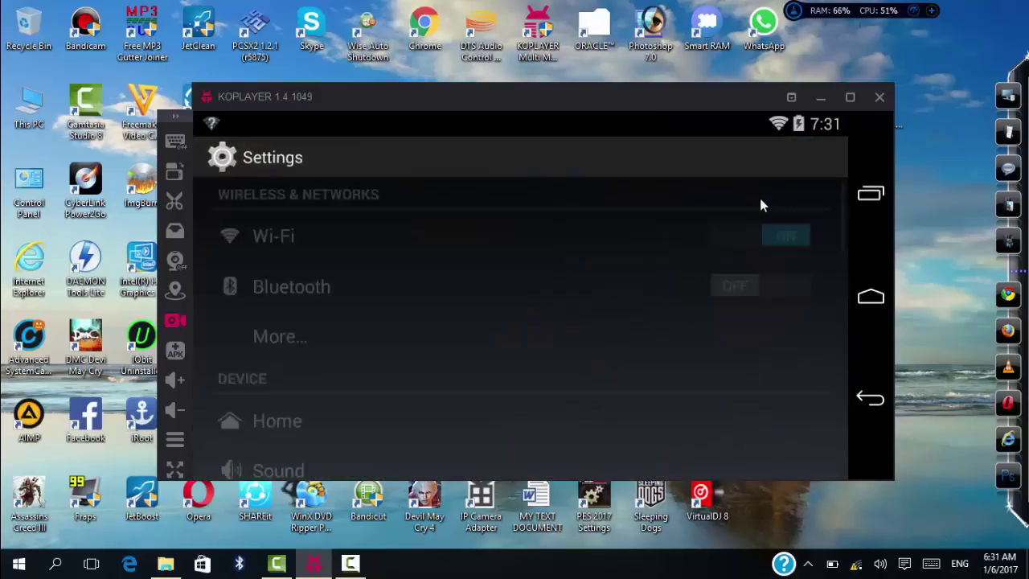
{"action": "left_click_drag", "start_coordinate": [622, 281], "coordinate": [620, 193]}
{"action": "left_click_drag", "start_coordinate": [616, 316], "coordinate": [624, 244]}
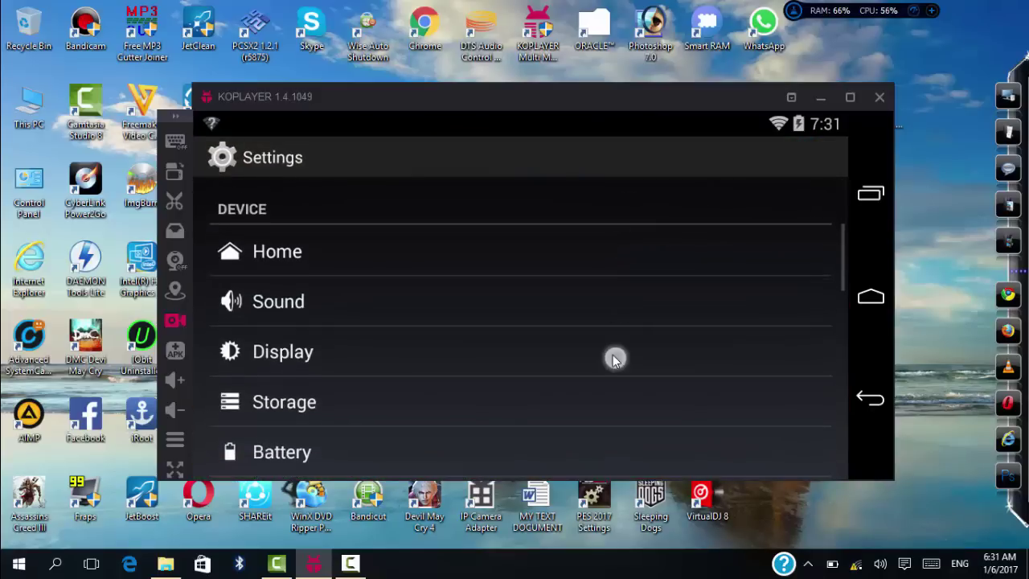
{"action": "left_click_drag", "start_coordinate": [616, 357], "coordinate": [630, 317]}
{"action": "left_click", "coordinate": [649, 378]}
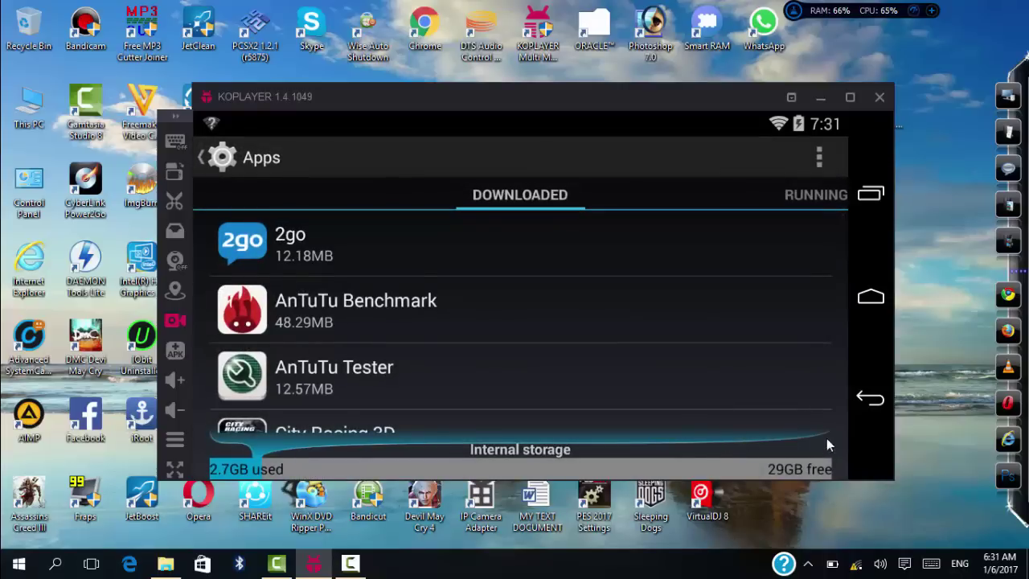
View the running apps with their RAM use, and return to the home screen
{"action": "left_click", "coordinate": [812, 203]}
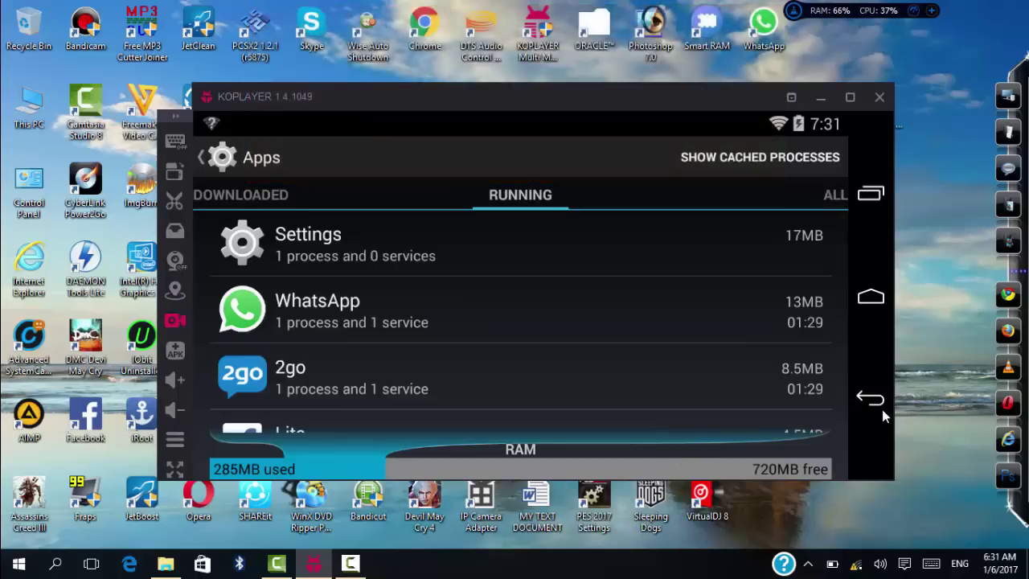
{"action": "left_click", "coordinate": [871, 399]}
{"action": "left_click", "coordinate": [873, 400]}
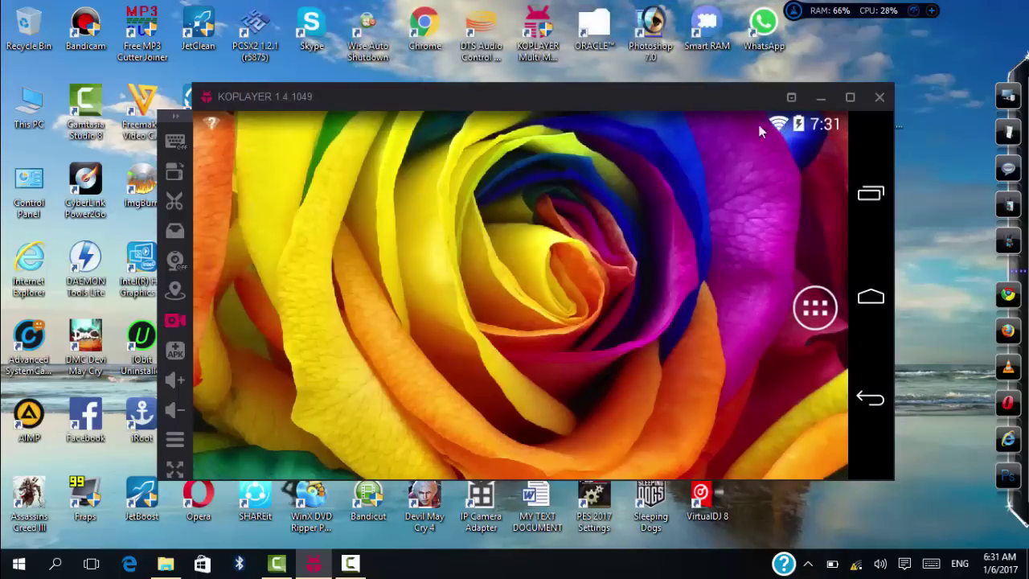
Reopen the Android settings from the quick settings and open Developer options in the System section
{"action": "left_click_drag", "start_coordinate": [760, 131], "coordinate": [784, 191]}
{"action": "left_click", "coordinate": [814, 137]}
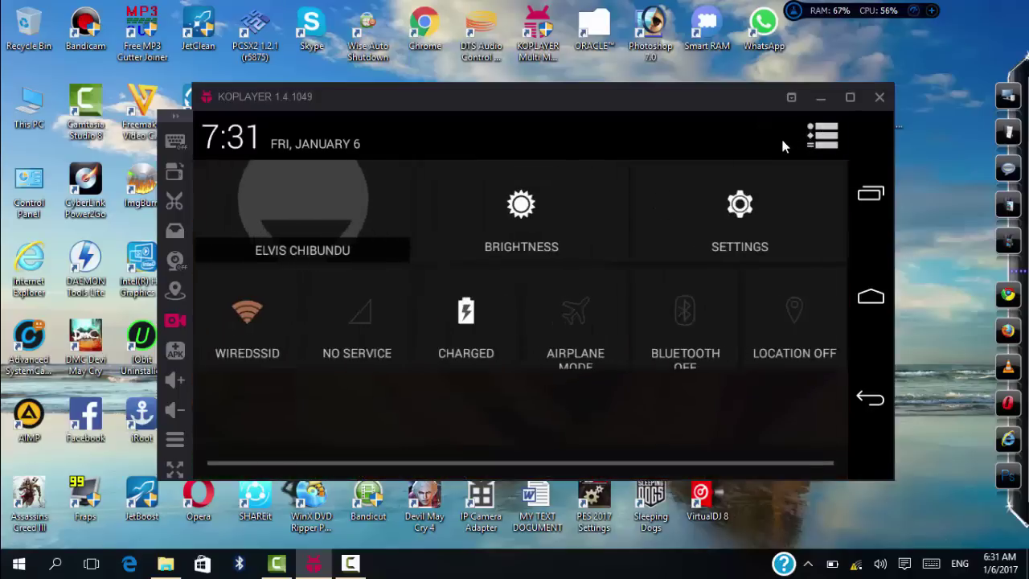
{"action": "left_click", "coordinate": [756, 205]}
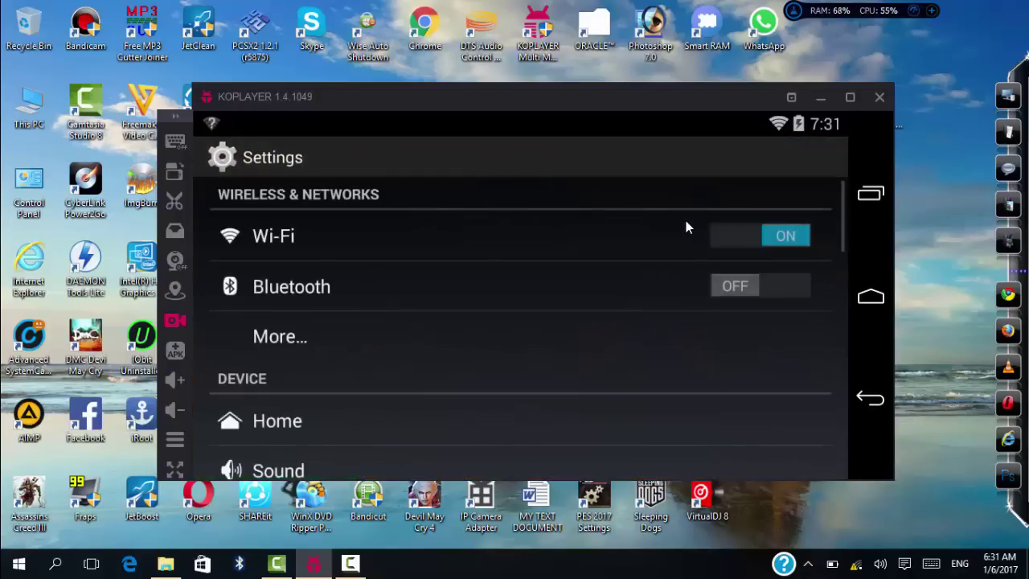
{"action": "scroll", "coordinate": [685, 221], "scroll_direction": "down", "scroll_amount": 5}
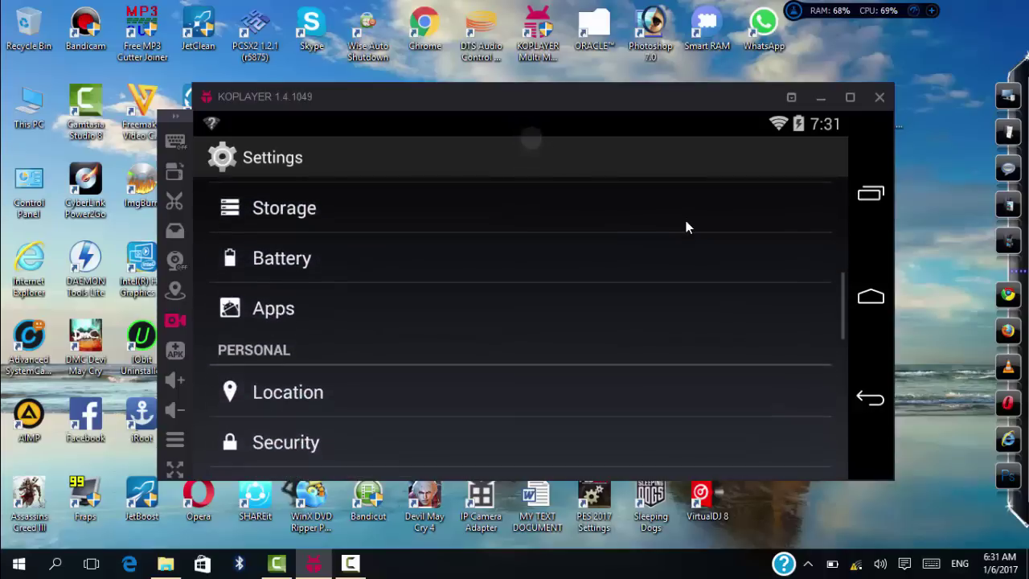
{"action": "scroll", "coordinate": [686, 228], "scroll_direction": "down", "scroll_amount": 5}
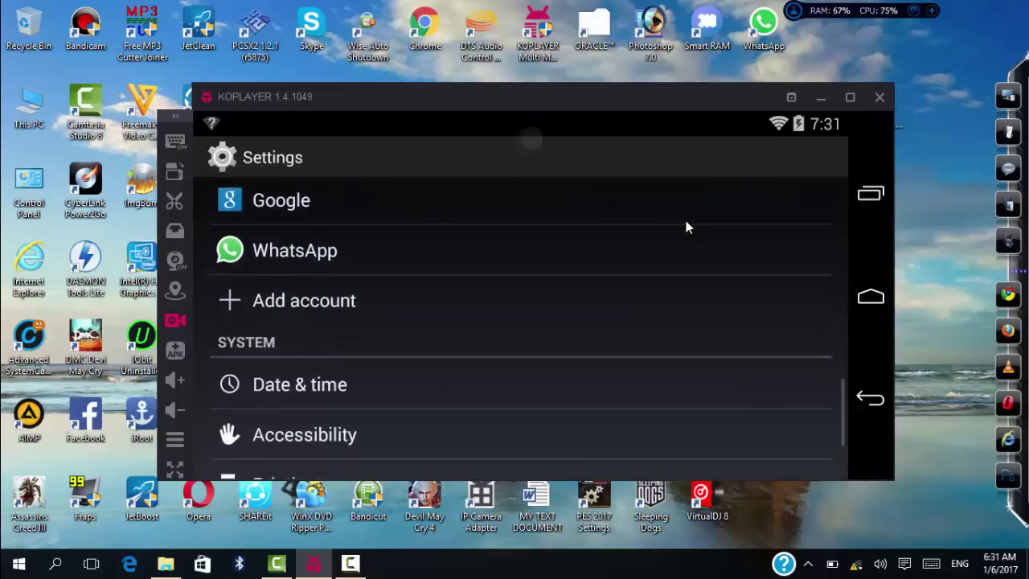
{"action": "scroll", "coordinate": [686, 227], "scroll_direction": "down", "scroll_amount": 4}
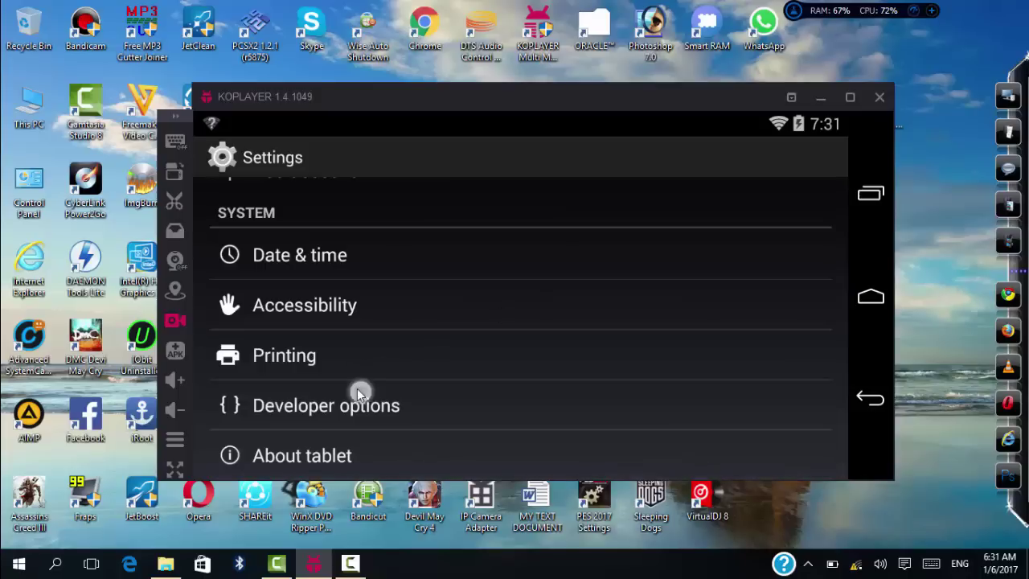
{"action": "left_click", "coordinate": [357, 388]}
Examine the developer options from the general entries through the Debugging, Input and Drawing sections
{"action": "scroll", "coordinate": [461, 336], "scroll_direction": "down", "scroll_amount": 2}
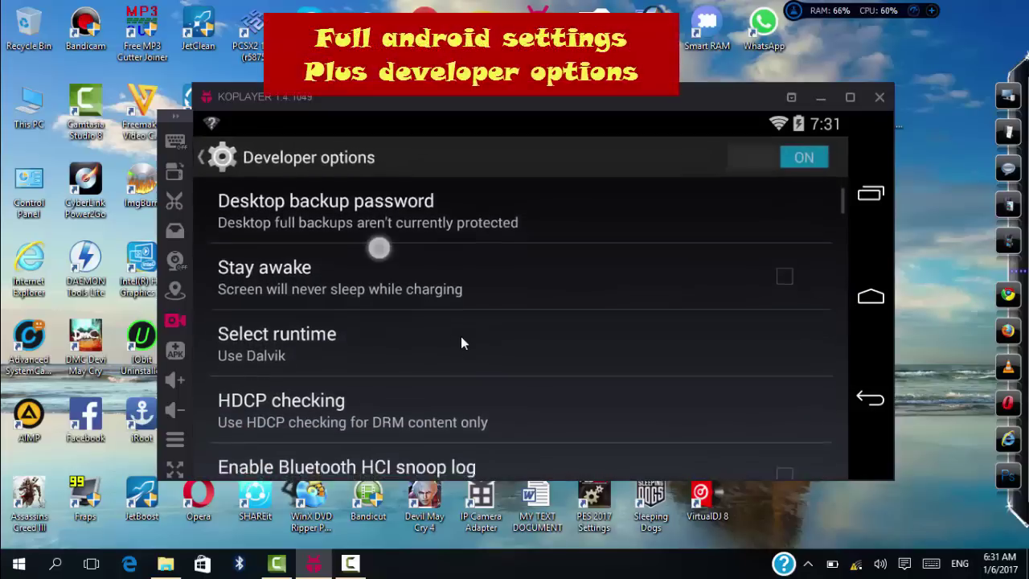
{"action": "scroll", "coordinate": [460, 336], "scroll_direction": "down", "scroll_amount": 6}
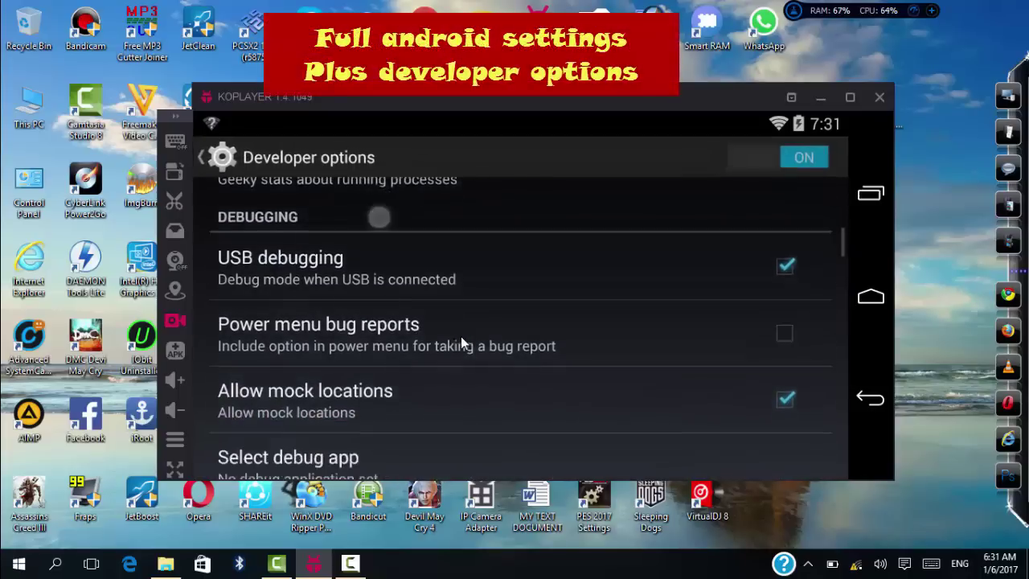
{"action": "scroll", "coordinate": [460, 336], "scroll_direction": "down", "scroll_amount": 5}
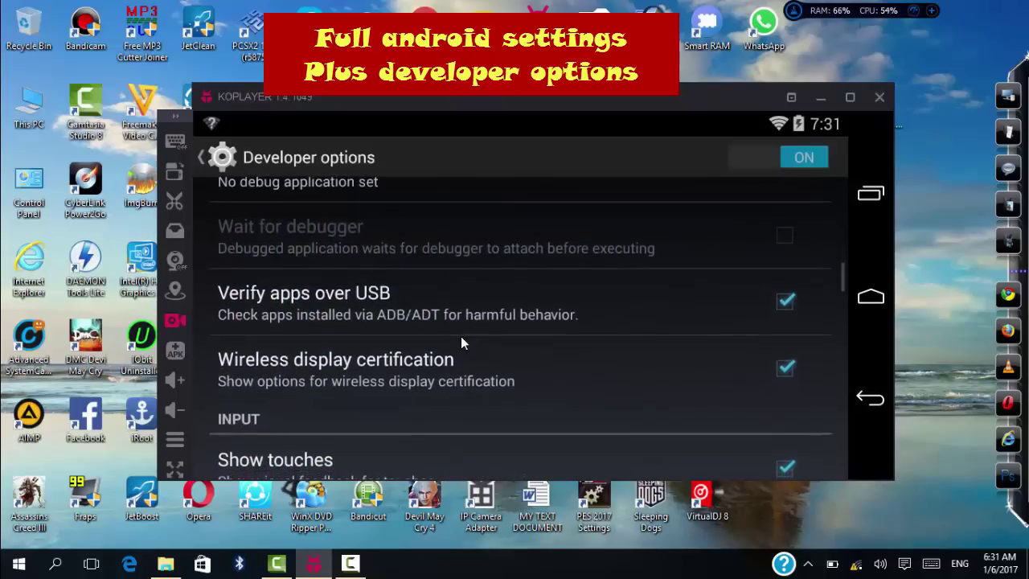
{"action": "scroll", "coordinate": [462, 338], "scroll_direction": "down", "scroll_amount": 4}
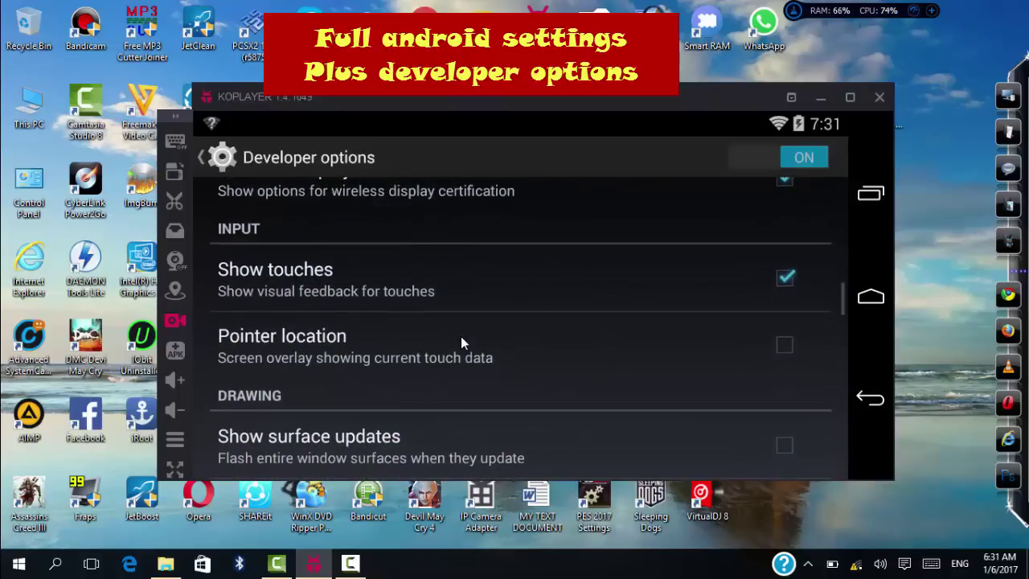
{"action": "scroll", "coordinate": [461, 336], "scroll_direction": "down", "scroll_amount": 5}
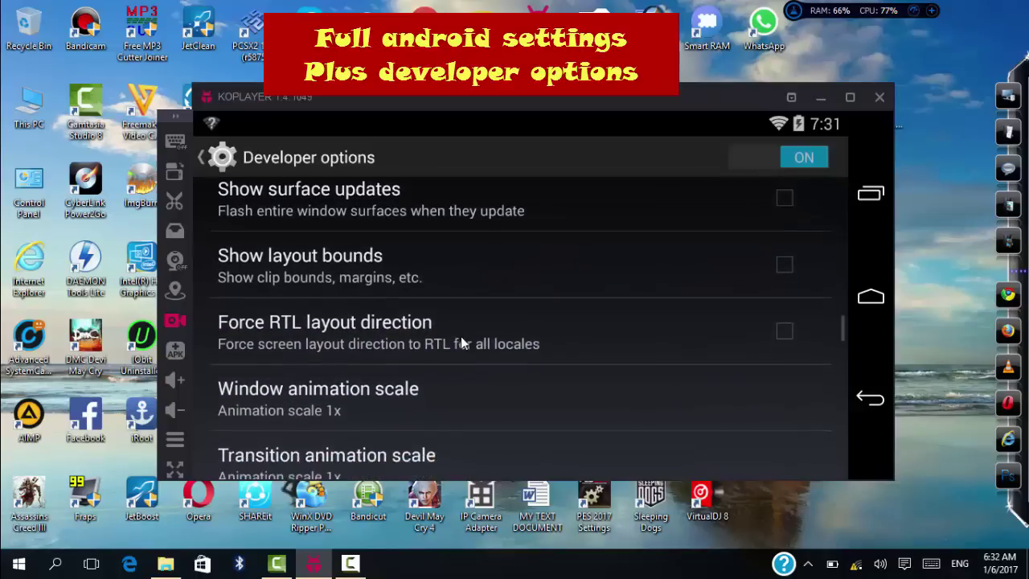
Enable Show touches in the Input section of the developer options
{"action": "scroll", "coordinate": [462, 338], "scroll_direction": "up", "scroll_amount": 5}
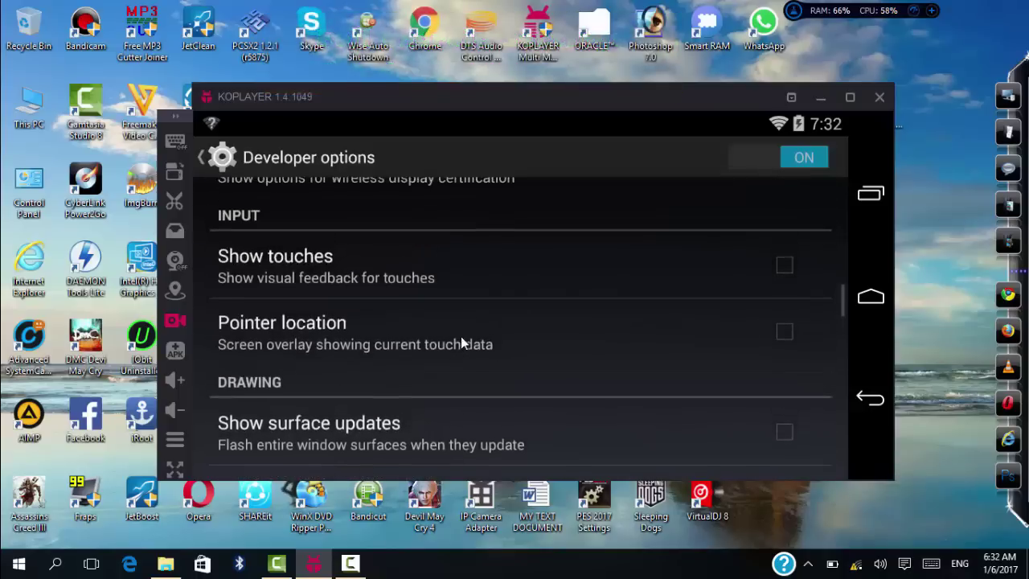
{"action": "scroll", "coordinate": [461, 336], "scroll_direction": "up", "scroll_amount": 2}
{"action": "left_click", "coordinate": [547, 355]}
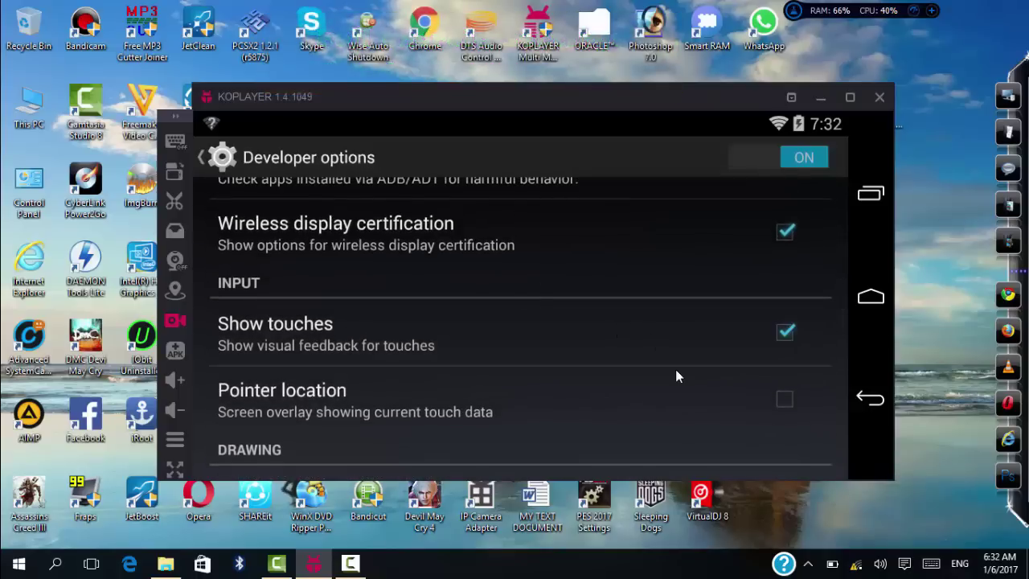
Examine the remaining developer options from Drawing through the Apps section, and return to the home screen
{"action": "scroll", "coordinate": [675, 376], "scroll_direction": "down", "scroll_amount": 5}
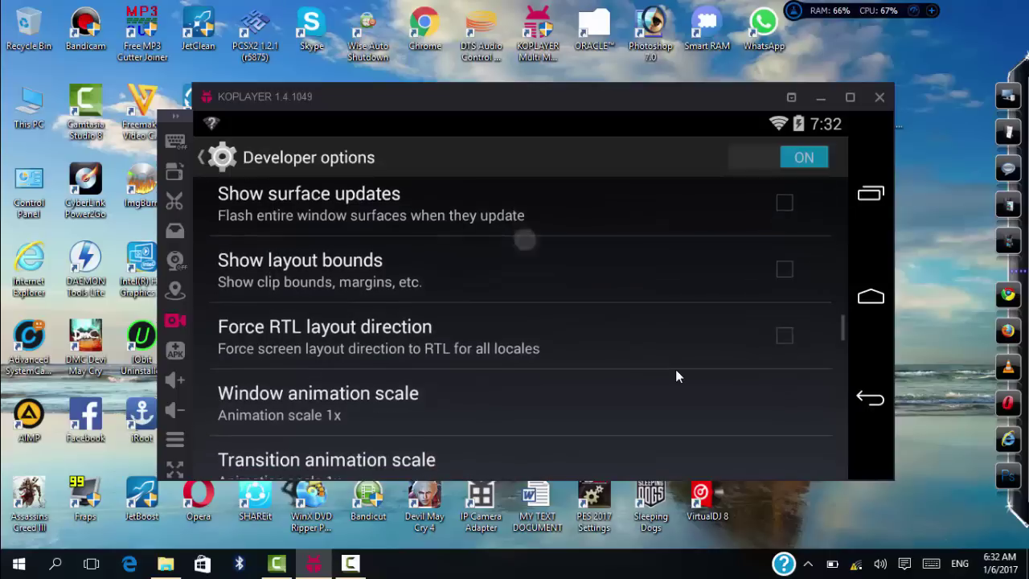
{"action": "scroll", "coordinate": [675, 375], "scroll_direction": "down", "scroll_amount": 8}
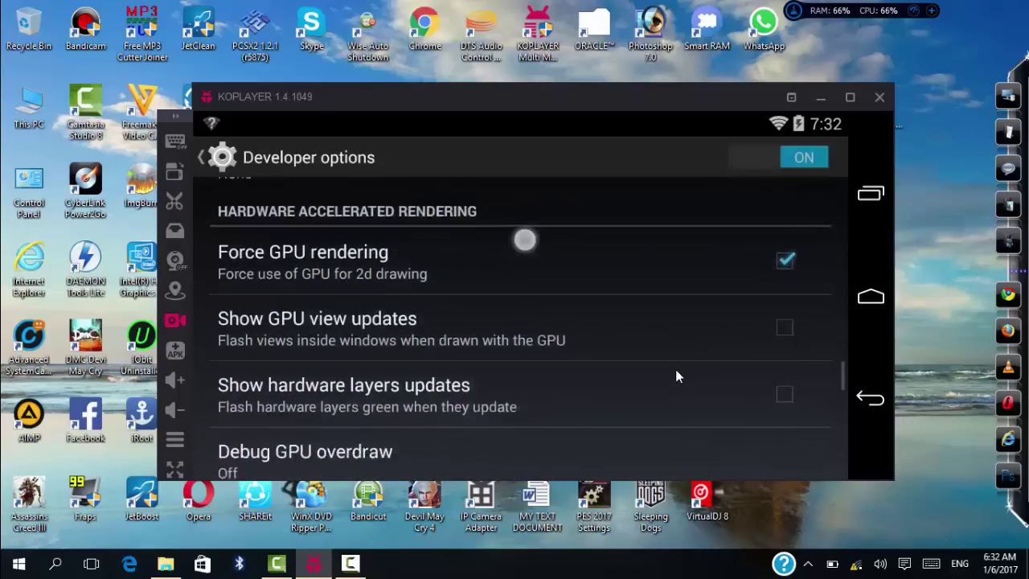
{"action": "scroll", "coordinate": [675, 376], "scroll_direction": "down", "scroll_amount": 8}
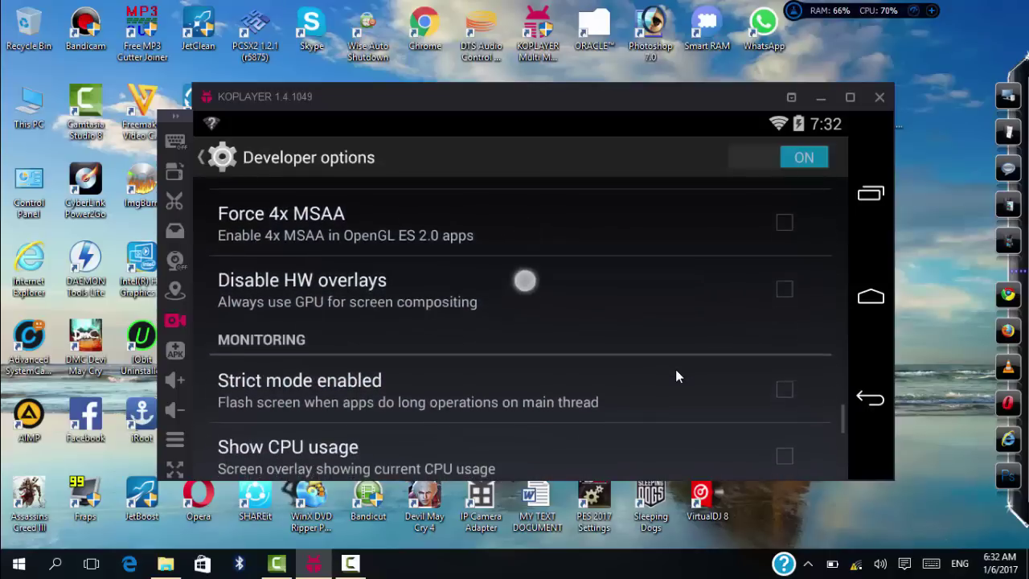
{"action": "scroll", "coordinate": [677, 375], "scroll_direction": "down", "scroll_amount": 8}
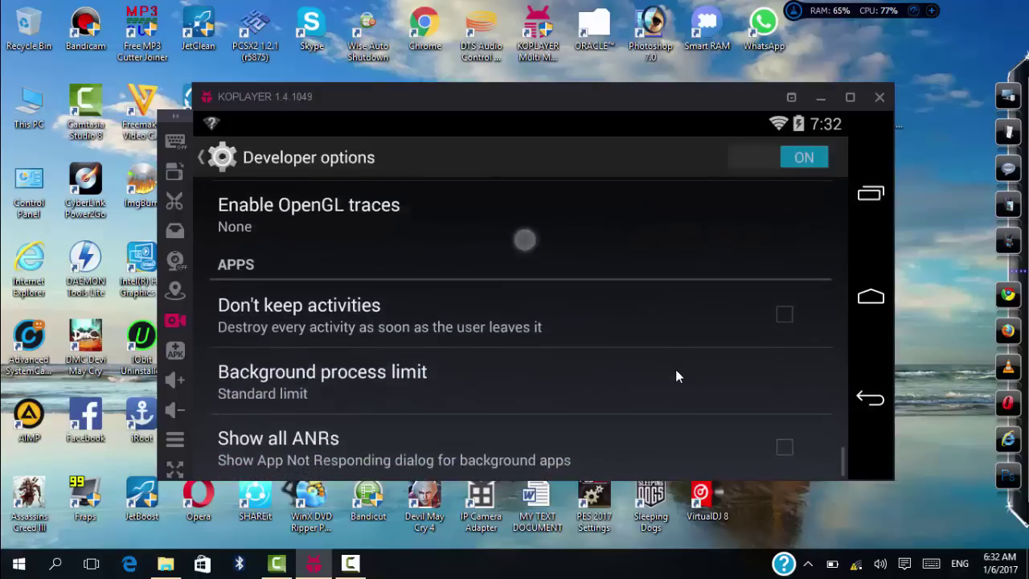
{"action": "scroll", "coordinate": [676, 370], "scroll_direction": "down", "scroll_amount": 2}
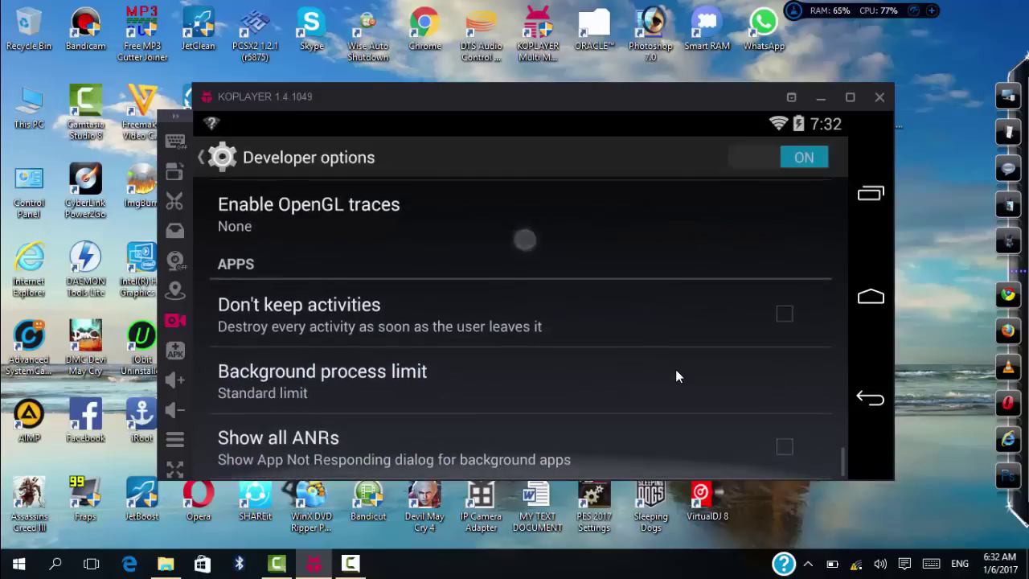
{"action": "left_click", "coordinate": [858, 400]}
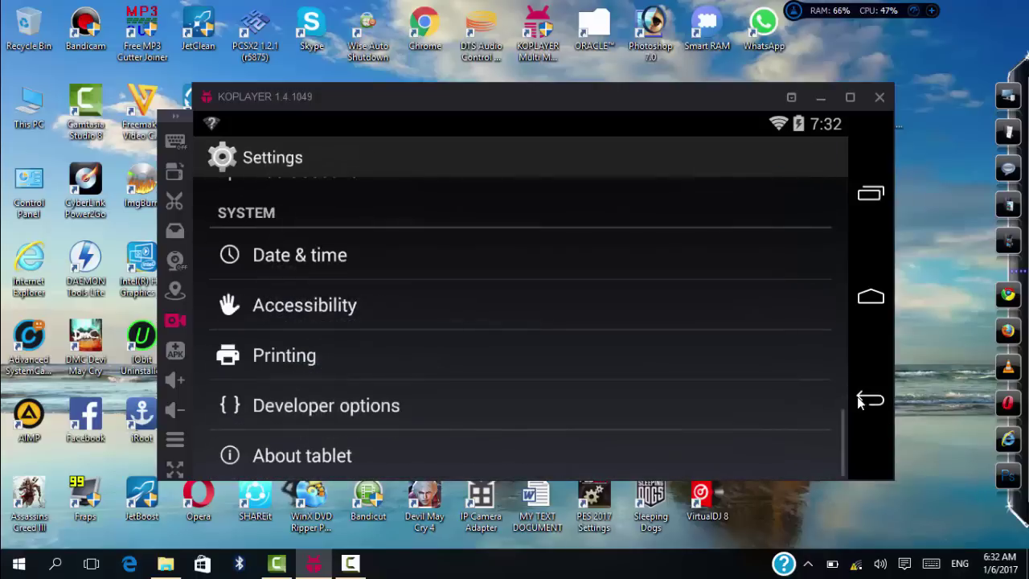
{"action": "left_click", "coordinate": [858, 400]}
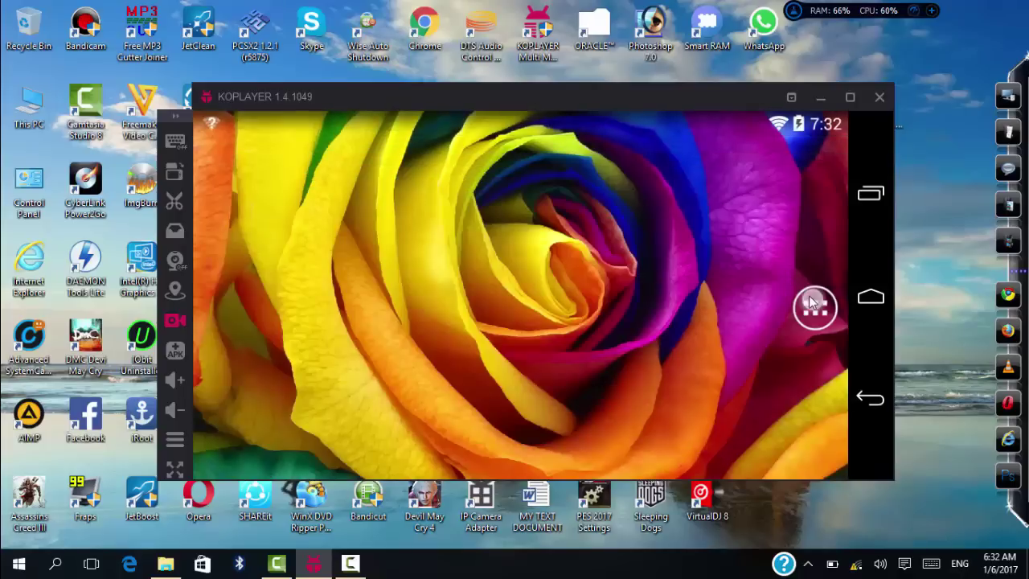
Open WhatsApp from the app drawer, look through the chat list, and return to the home screen
{"action": "left_click", "coordinate": [813, 306]}
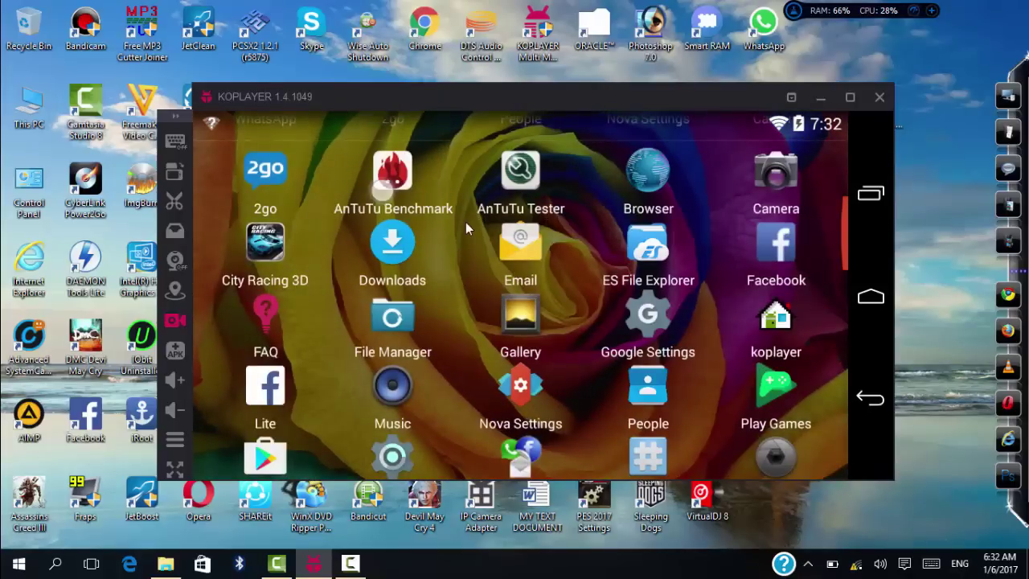
{"action": "scroll", "coordinate": [465, 222], "scroll_direction": "up", "scroll_amount": 2}
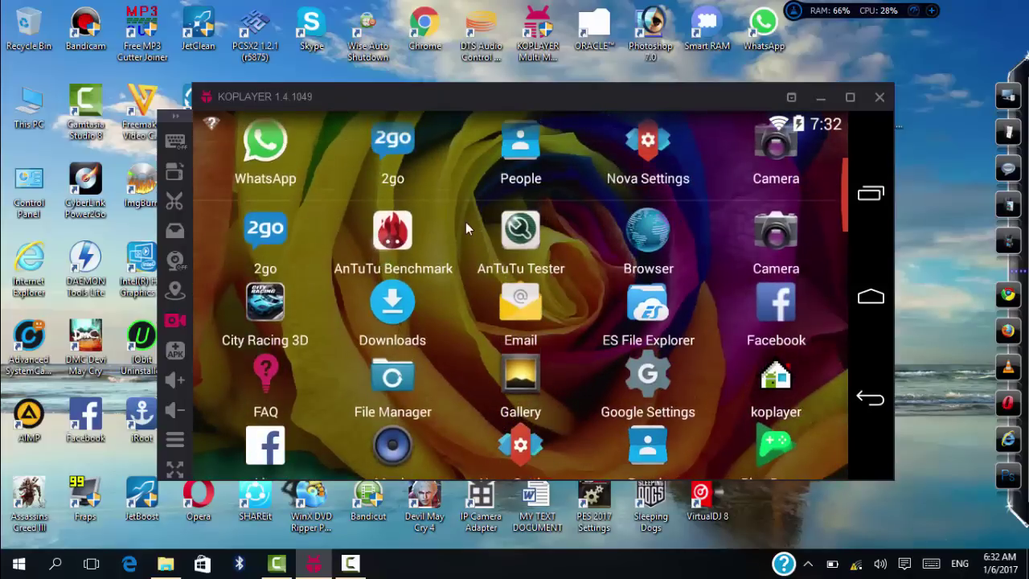
{"action": "left_click", "coordinate": [276, 155]}
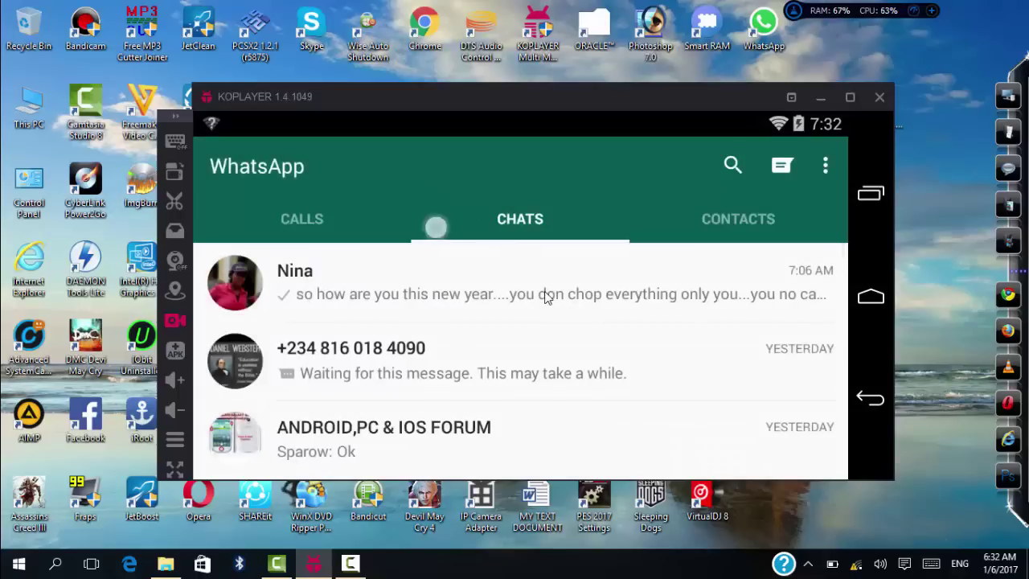
{"action": "scroll", "coordinate": [578, 432], "scroll_direction": "down", "scroll_amount": 2}
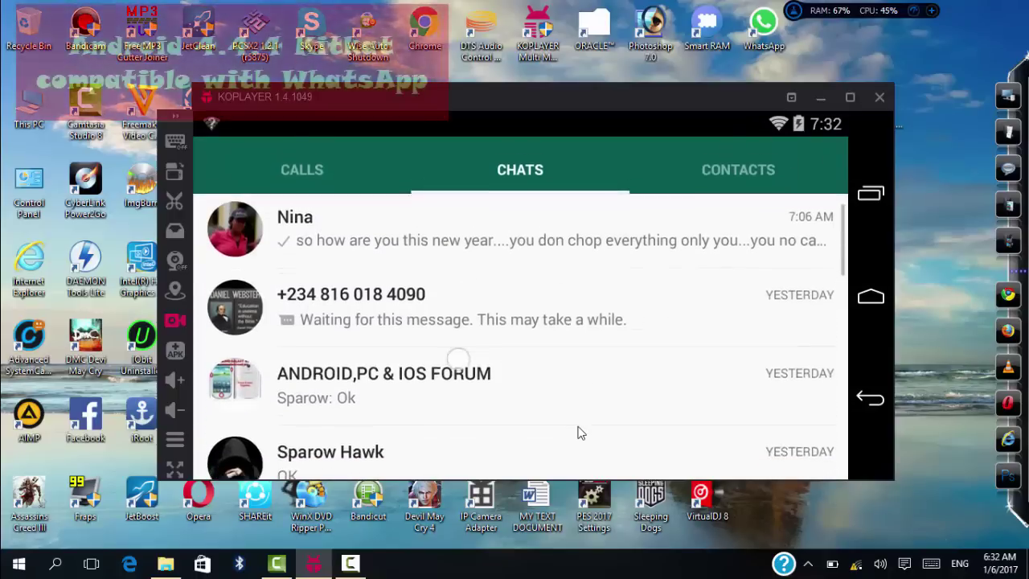
{"action": "scroll", "coordinate": [579, 432], "scroll_direction": "up", "scroll_amount": 2}
{"action": "left_click", "coordinate": [859, 298]}
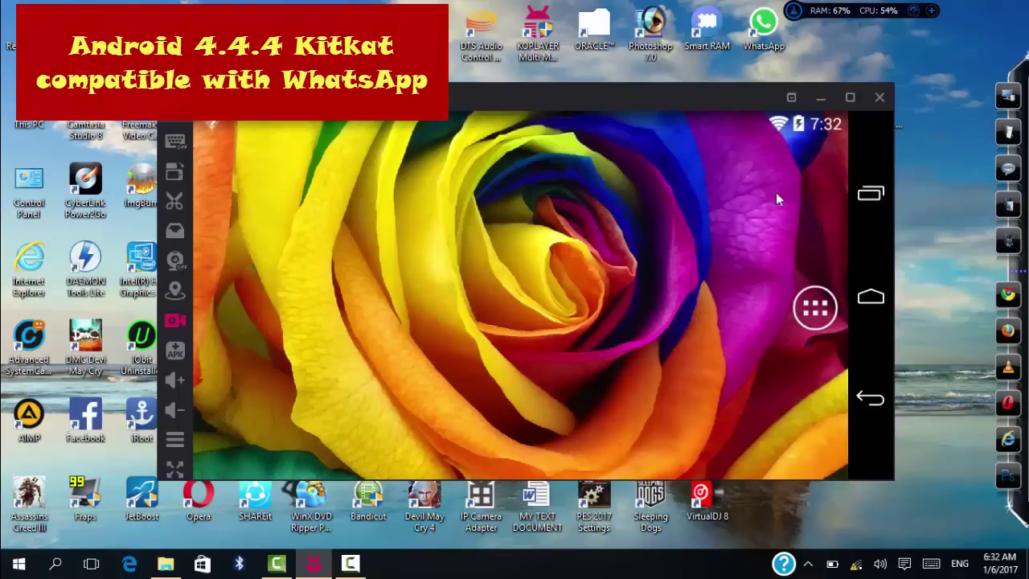
Open the emulator's Software Settings over the app drawer, review the General resolution presets, and select the recommended resolution option
{"action": "left_click", "coordinate": [815, 304]}
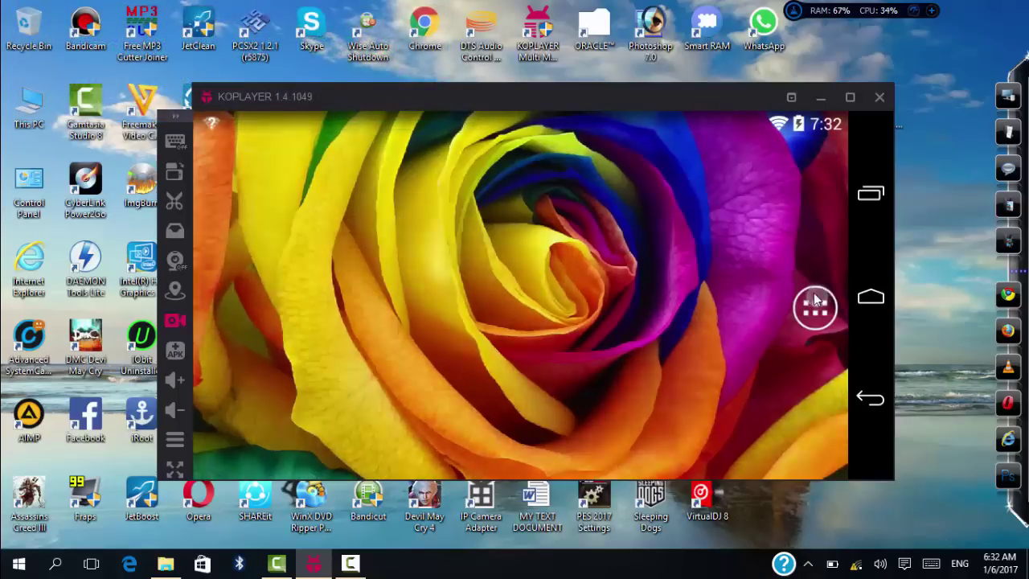
{"action": "left_click", "coordinate": [790, 98]}
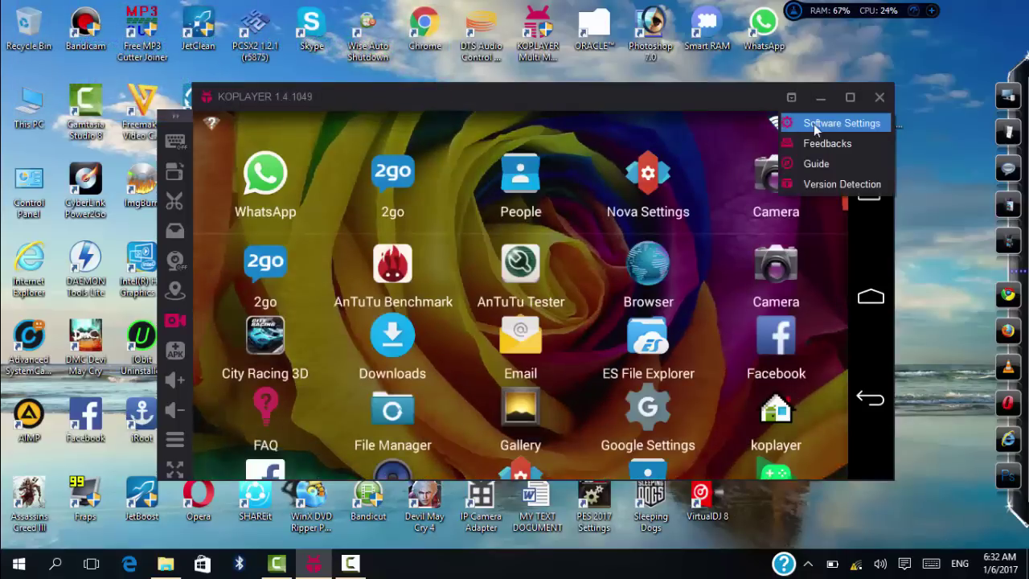
{"action": "left_click", "coordinate": [827, 125]}
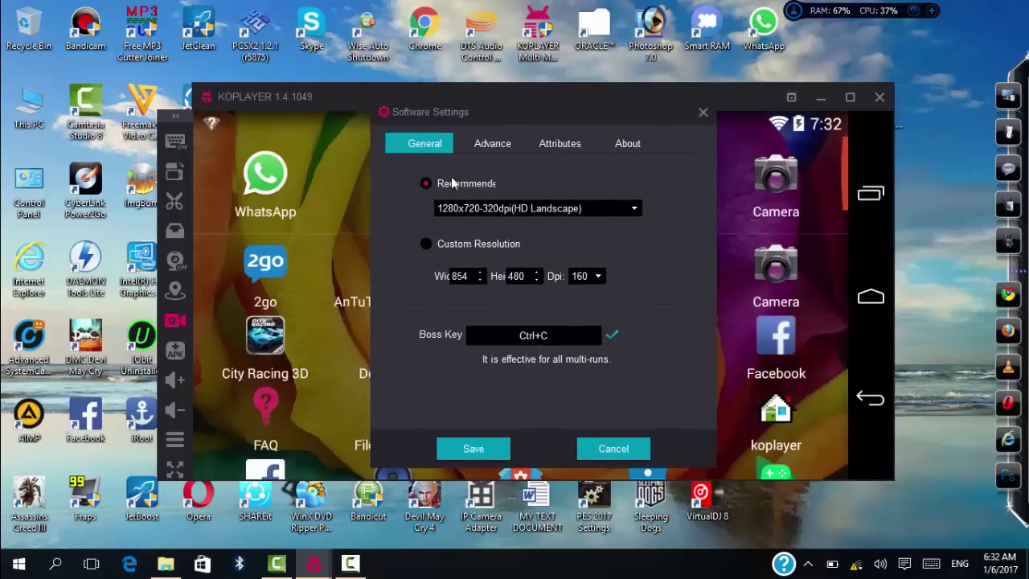
{"action": "left_click", "coordinate": [640, 210]}
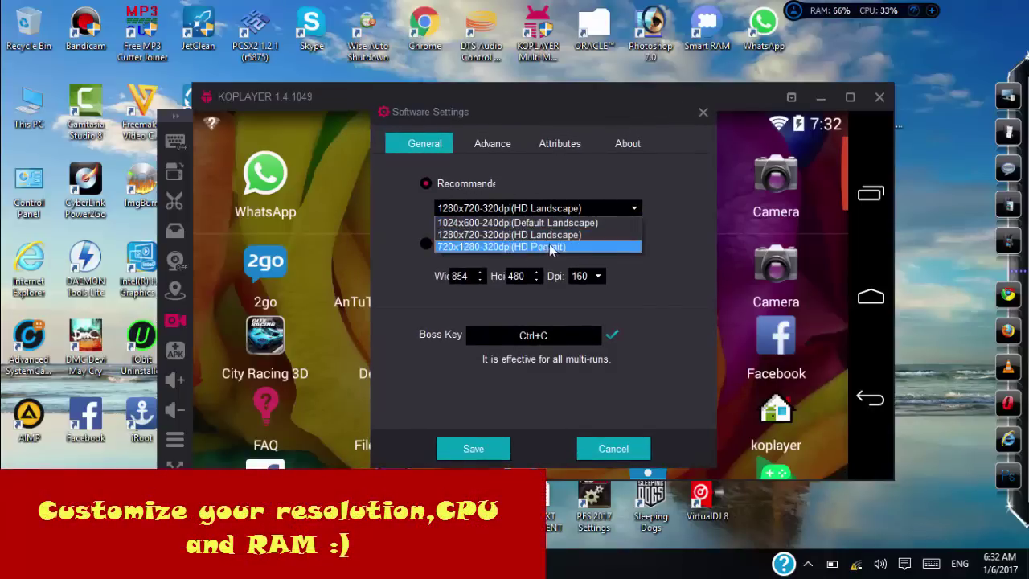
{"action": "left_click", "coordinate": [651, 278]}
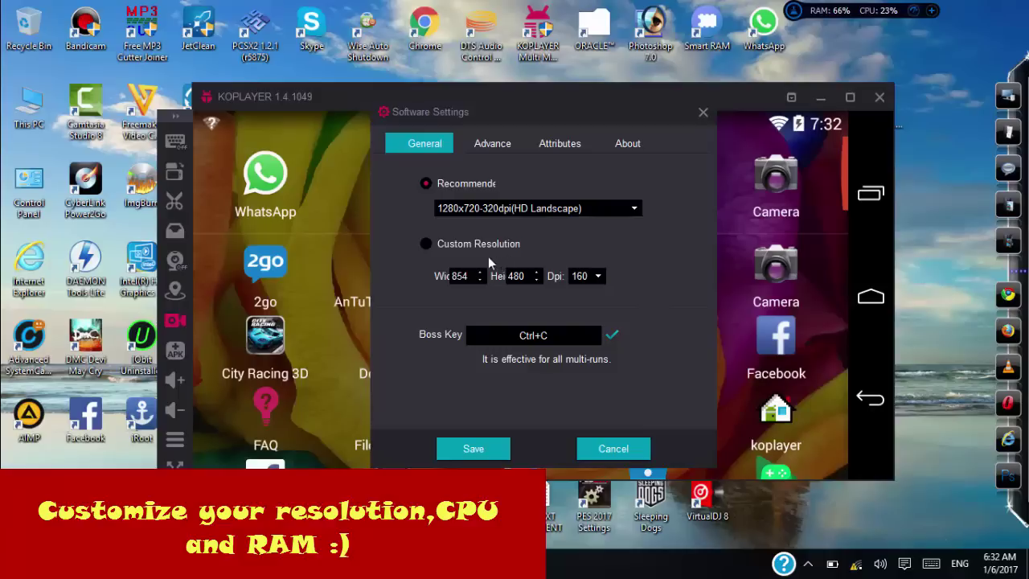
{"action": "left_click", "coordinate": [427, 183]}
Examine the RAM presets and the custom memory and CPU core fields in the Advance settings, leaving the preset memory option selected
{"action": "left_click", "coordinate": [488, 145]}
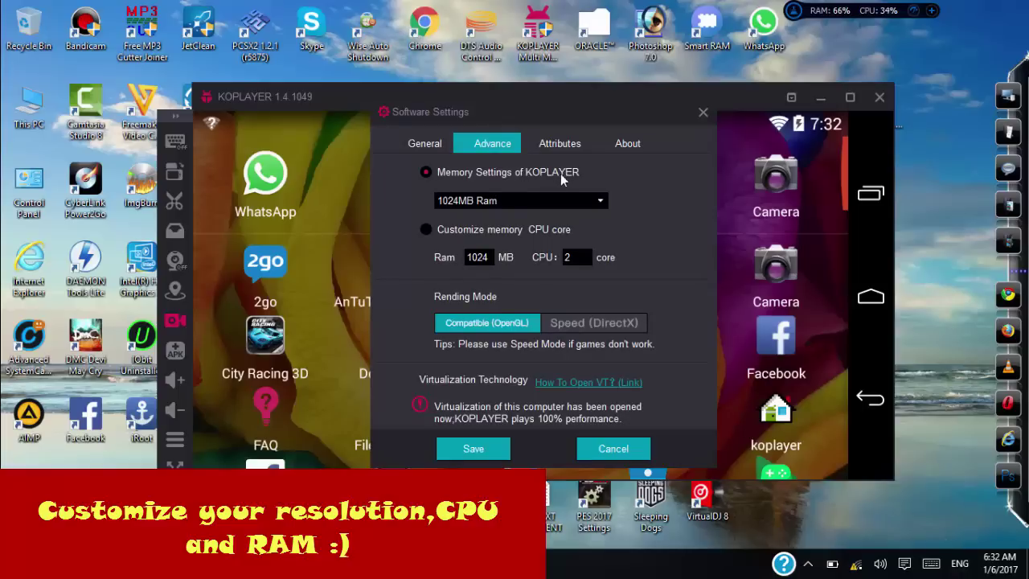
{"action": "left_click", "coordinate": [601, 202]}
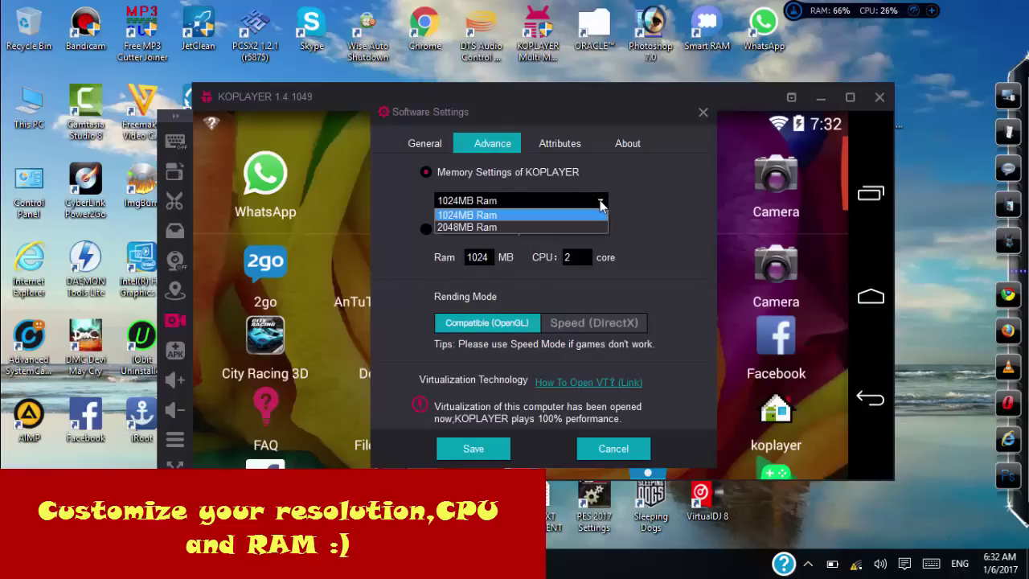
{"action": "left_click", "coordinate": [601, 204]}
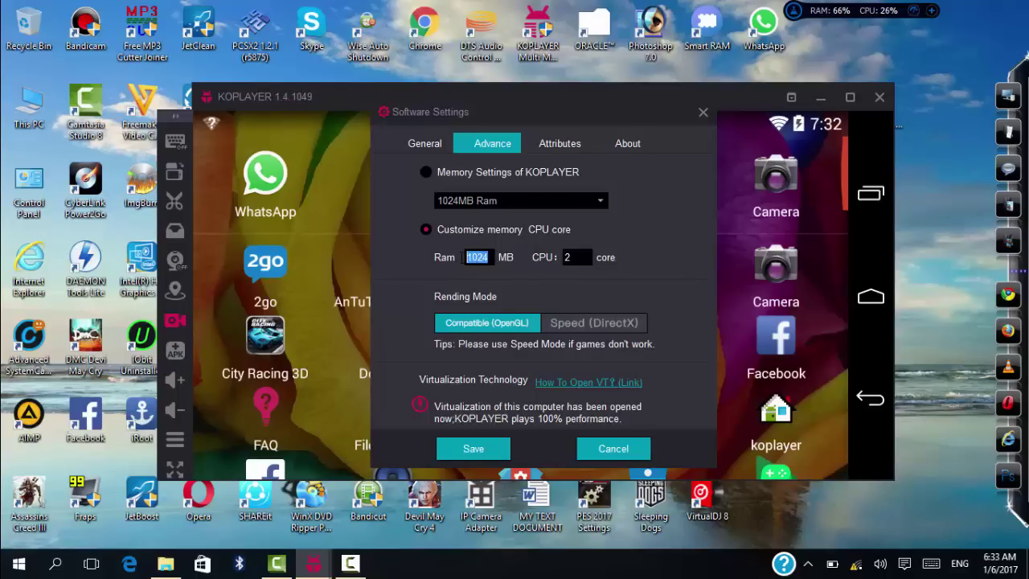
{"action": "left_click", "coordinate": [569, 257]}
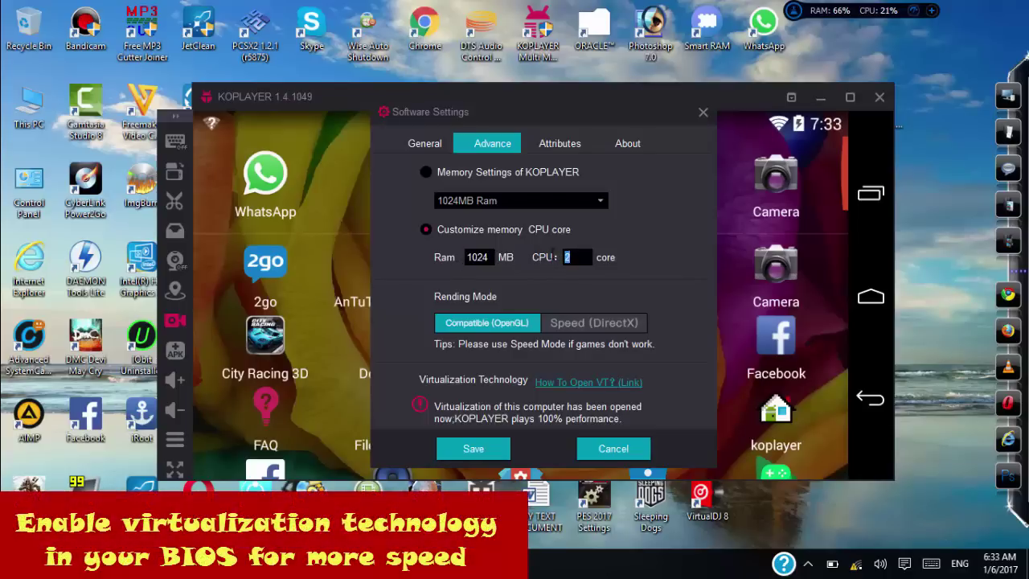
{"action": "left_click", "coordinate": [427, 173]}
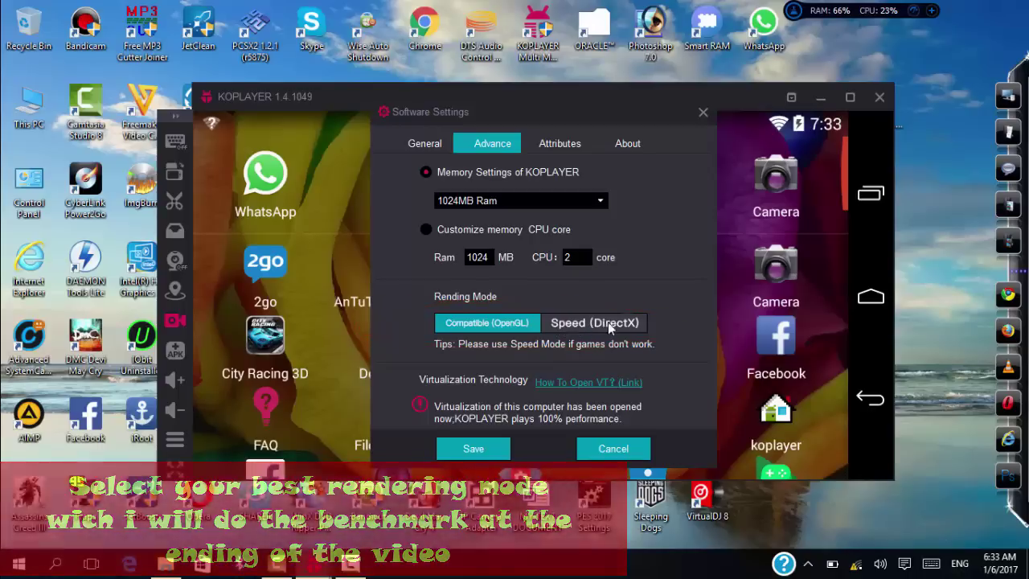
Review the device model and phone number in the Attributes settings, and generate a new random IMEI
{"action": "left_click", "coordinate": [567, 146]}
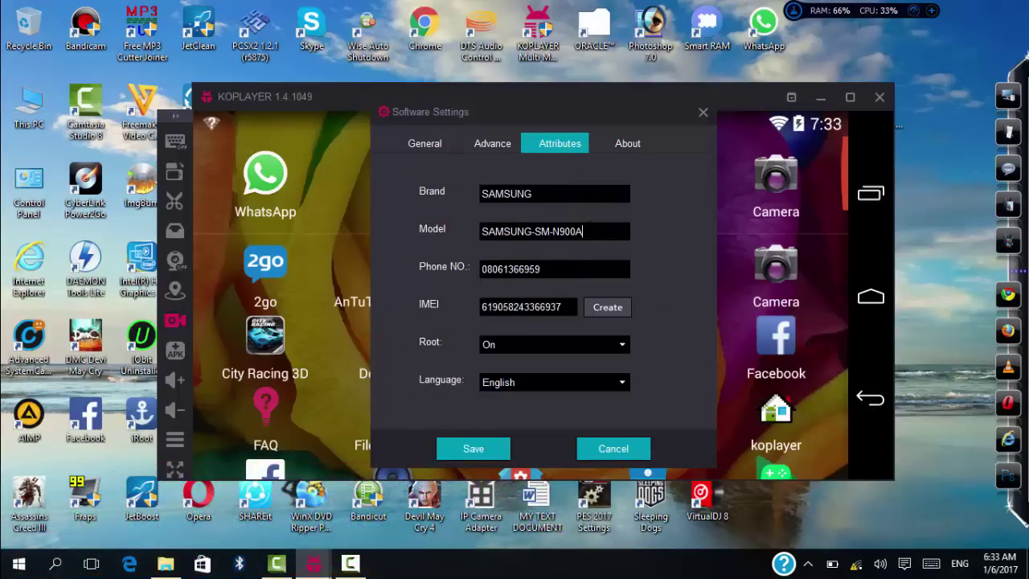
{"action": "left_click_drag", "start_coordinate": [589, 231], "coordinate": [469, 229]}
{"action": "left_click_drag", "start_coordinate": [543, 269], "coordinate": [479, 269]}
{"action": "left_click", "coordinate": [566, 305]}
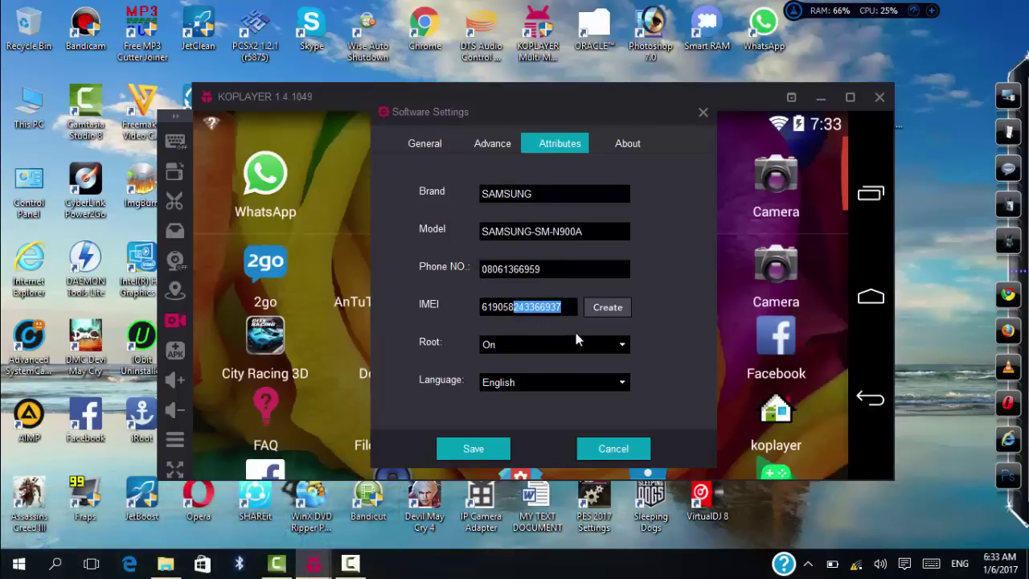
{"action": "left_click", "coordinate": [604, 311]}
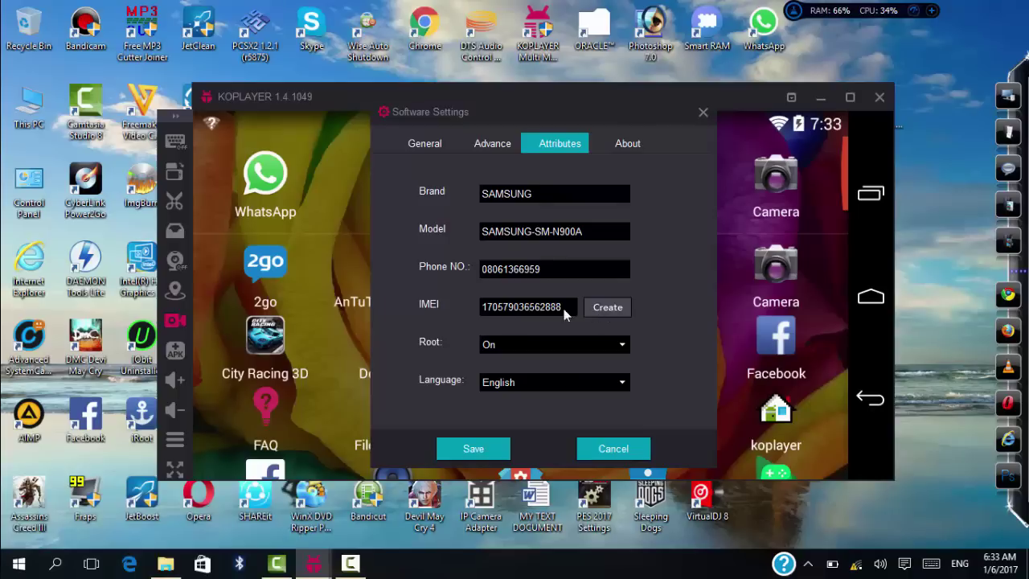
{"action": "left_click", "coordinate": [605, 307]}
{"action": "left_click", "coordinate": [605, 307]}
{"action": "left_click", "coordinate": [605, 307]}
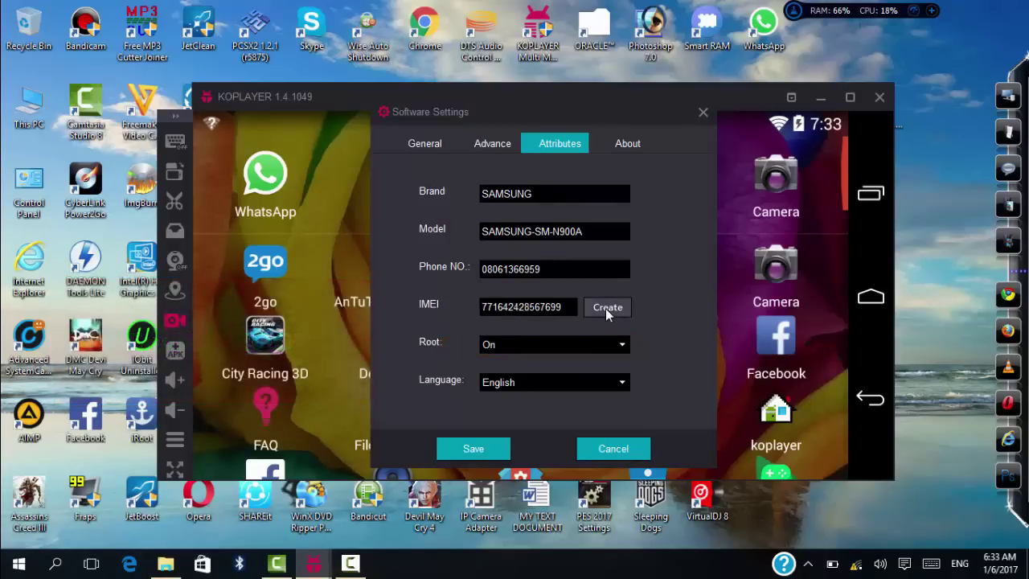
{"action": "left_click", "coordinate": [605, 308]}
Examine the available Root and Language options in the Attributes settings without changing them
{"action": "left_click", "coordinate": [622, 352]}
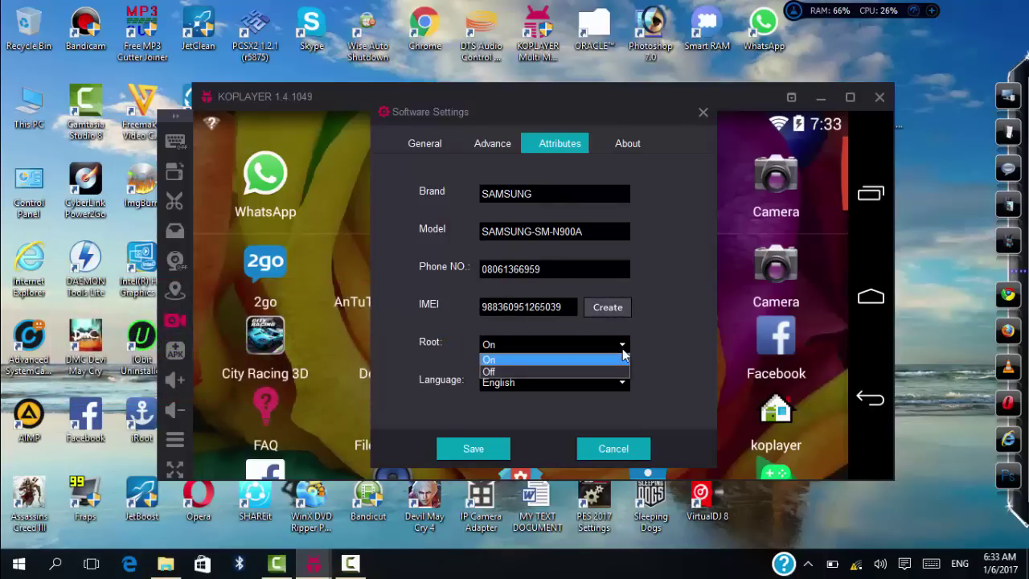
{"action": "left_click", "coordinate": [623, 349]}
{"action": "left_click", "coordinate": [623, 386]}
{"action": "left_click", "coordinate": [623, 386]}
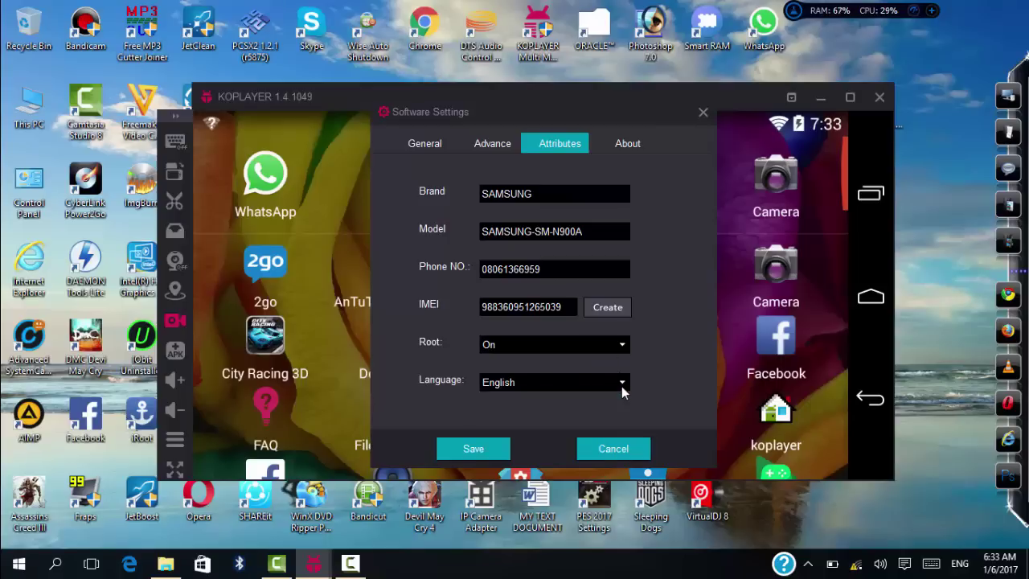
{"action": "left_click", "coordinate": [623, 386]}
{"action": "left_click", "coordinate": [624, 391]}
View the About page of the software settings, and save the settings
{"action": "left_click", "coordinate": [633, 146]}
{"action": "left_click", "coordinate": [500, 442]}
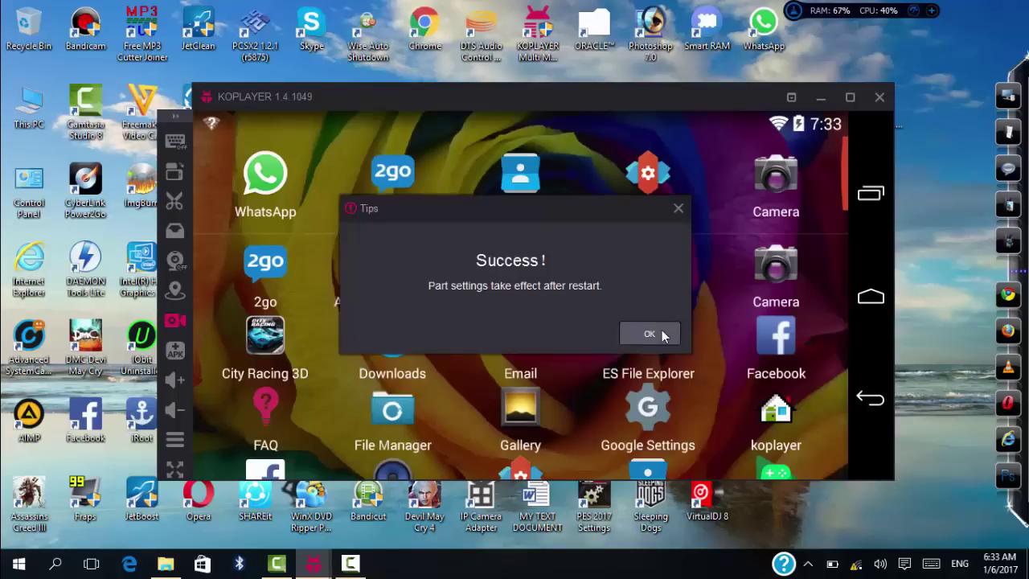
{"action": "left_click", "coordinate": [650, 333]}
Move the emulator window higher on the desktop, launch City Racing 3D, and mute the computer's sound
{"action": "left_click_drag", "start_coordinate": [685, 100], "coordinate": [652, 54]}
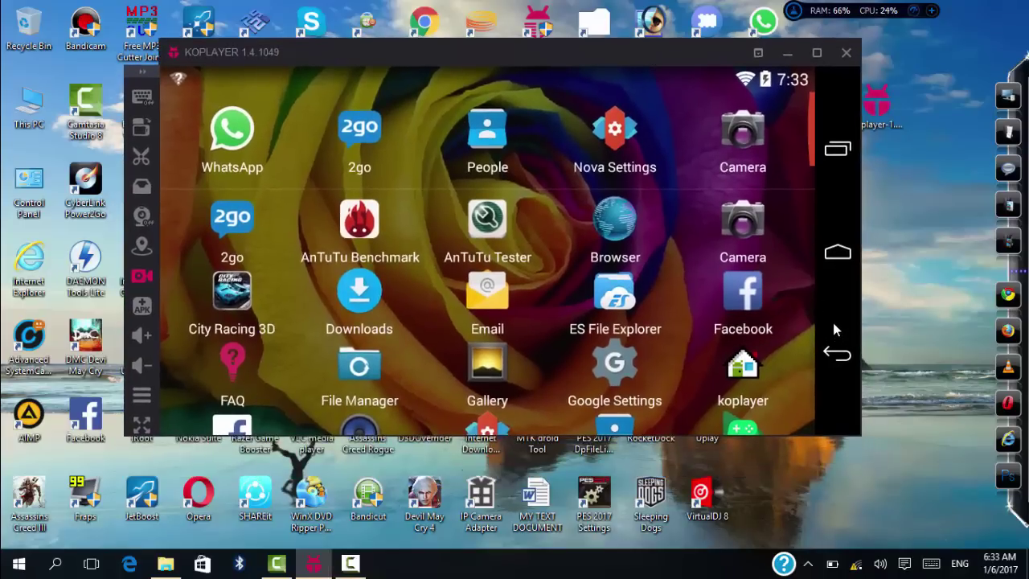
{"action": "left_click", "coordinate": [233, 296]}
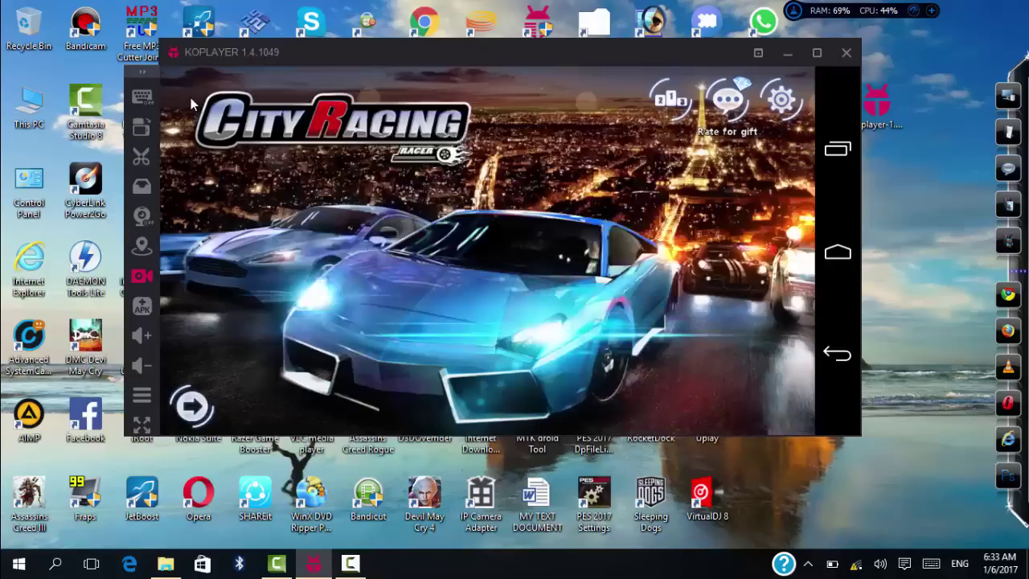
{"action": "left_click", "coordinate": [415, 314]}
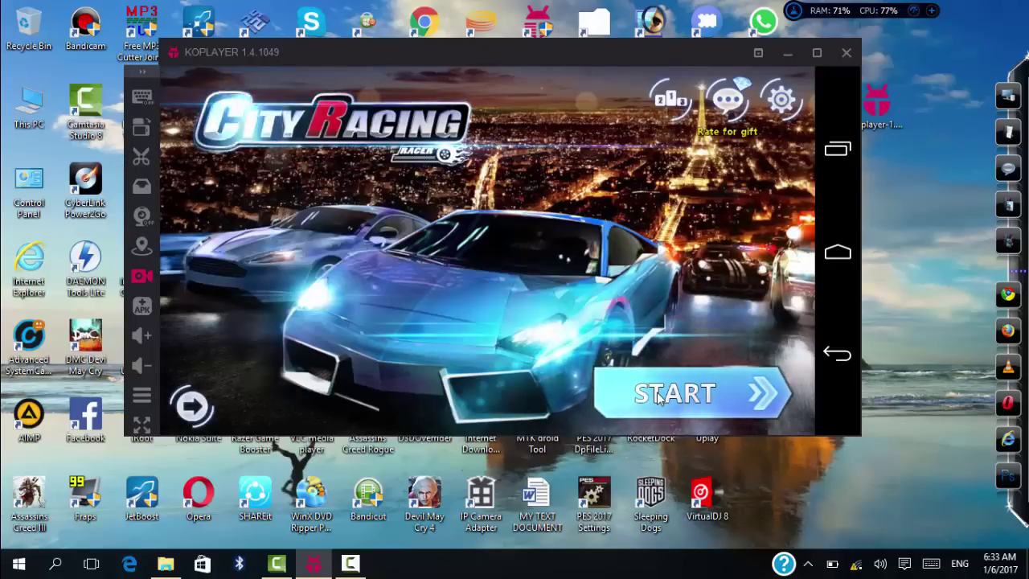
{"action": "key", "text": "XF86AudioMute"}
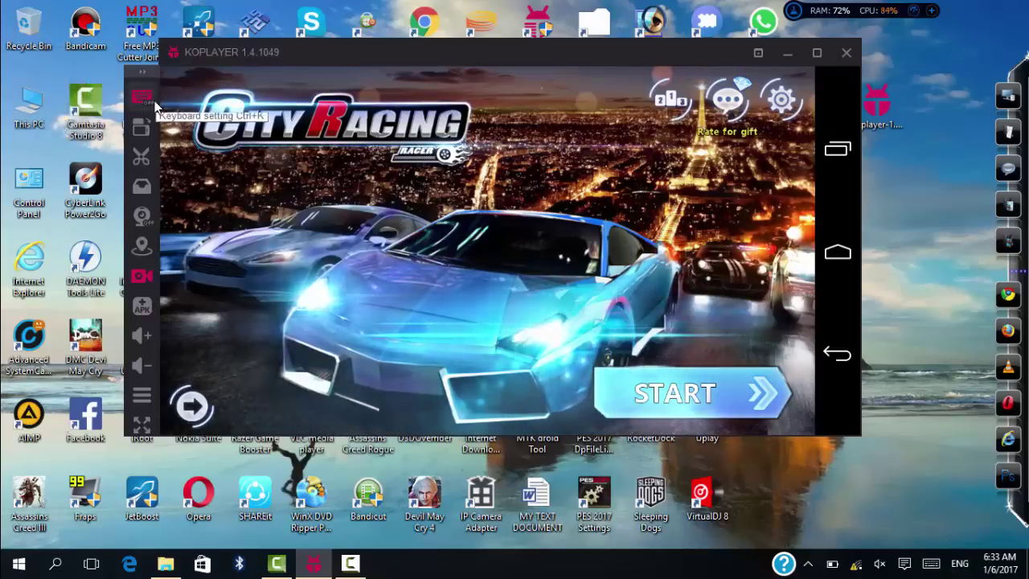
{"action": "left_click", "coordinate": [143, 338]}
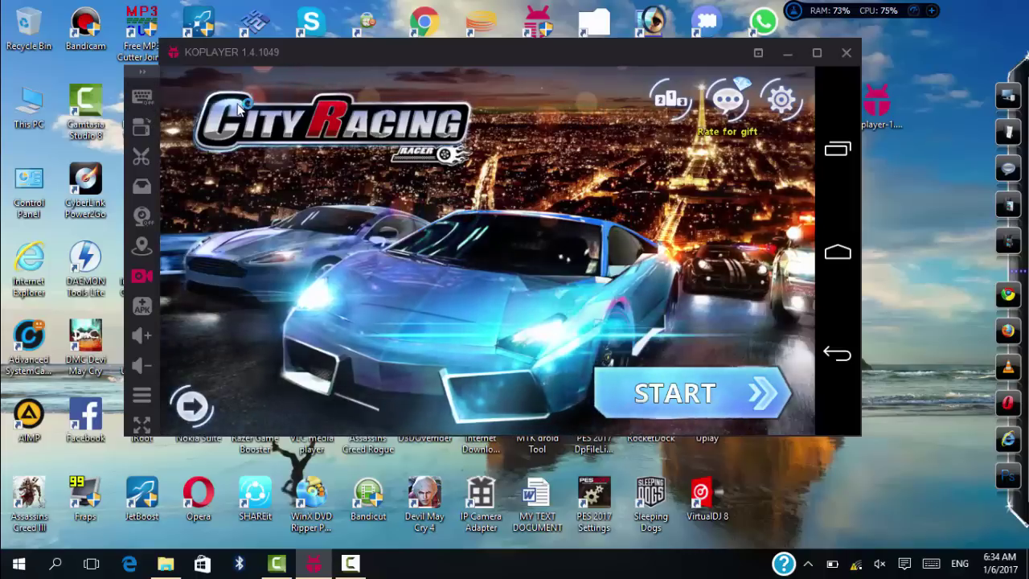
Open the keyboard mapping editor for City Racing, view its Gamepad Mode layout, and close the editor
{"action": "left_click", "coordinate": [141, 97]}
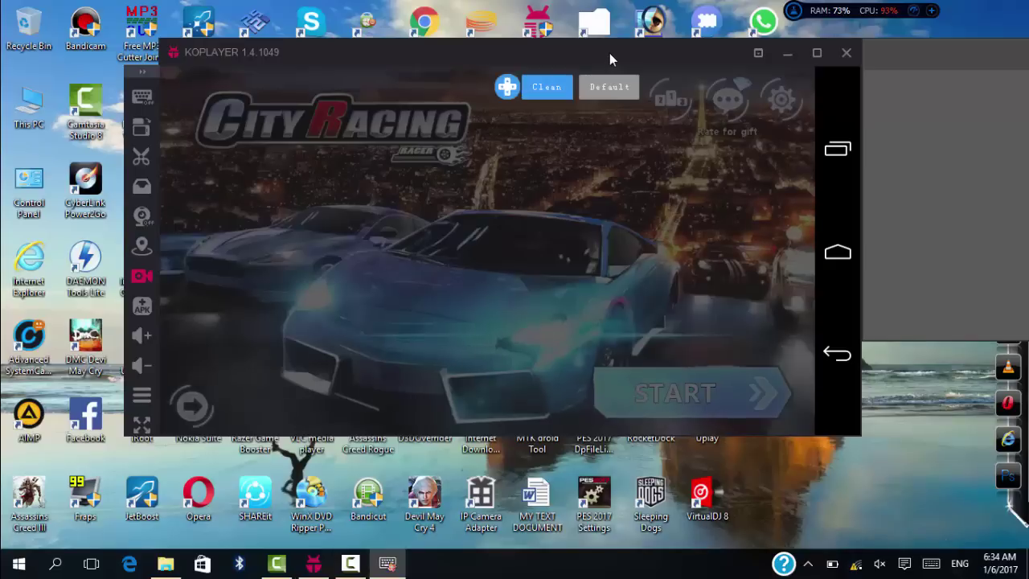
{"action": "left_click_drag", "start_coordinate": [610, 55], "coordinate": [487, 54]}
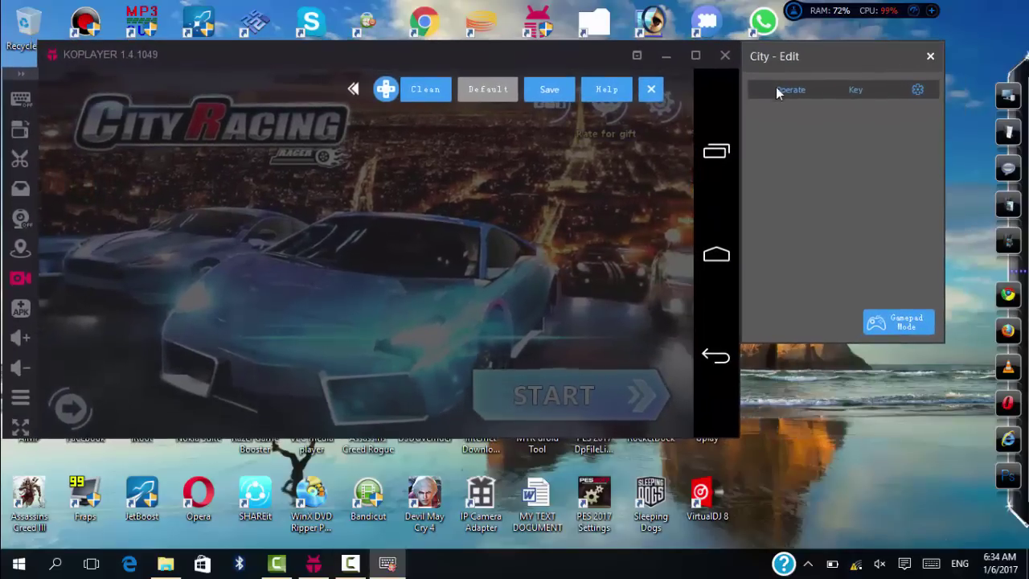
{"action": "left_click_drag", "start_coordinate": [820, 79], "coordinate": [809, 89]}
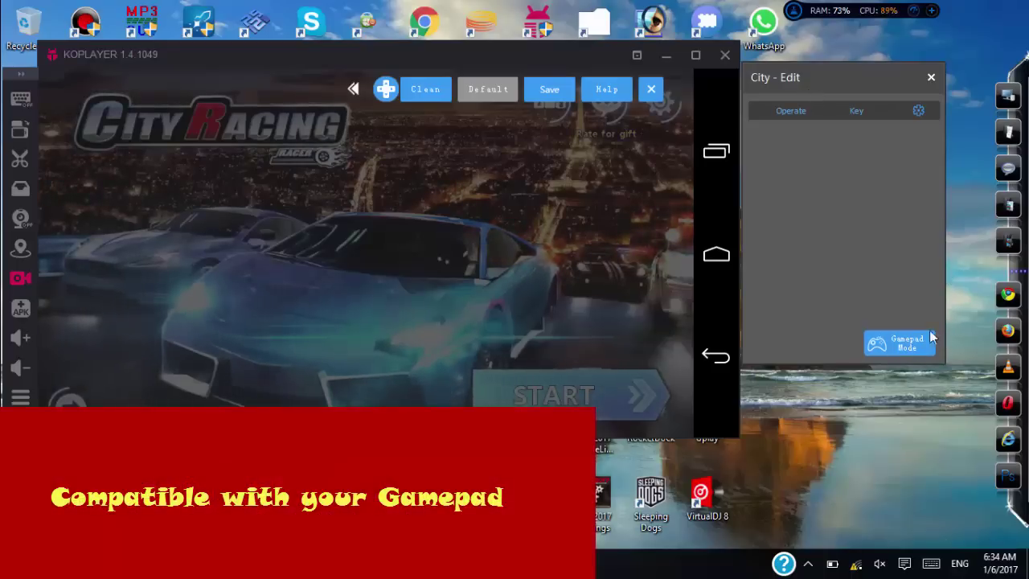
{"action": "left_click", "coordinate": [901, 340]}
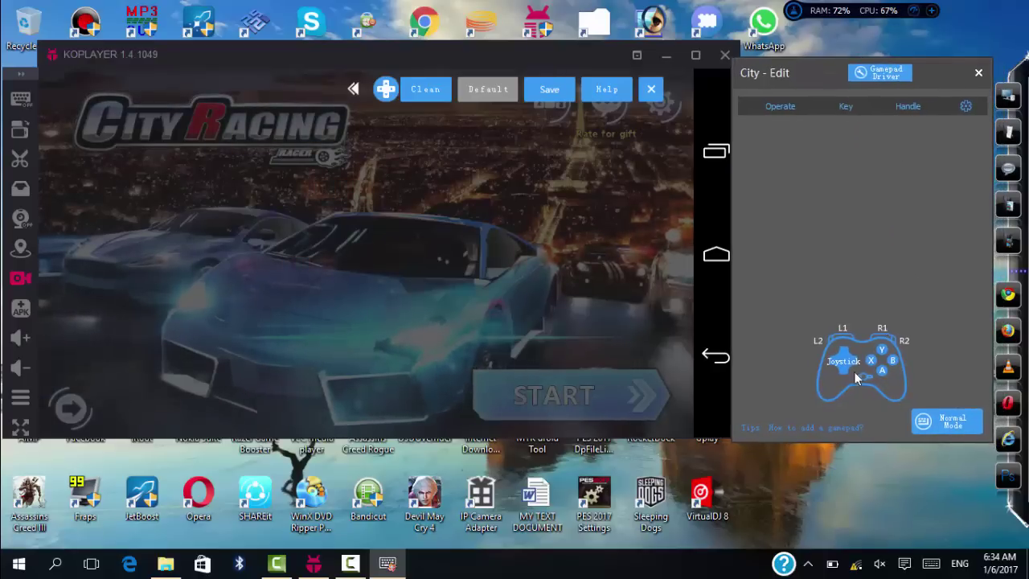
{"action": "left_click_drag", "start_coordinate": [813, 72], "coordinate": [792, 67]}
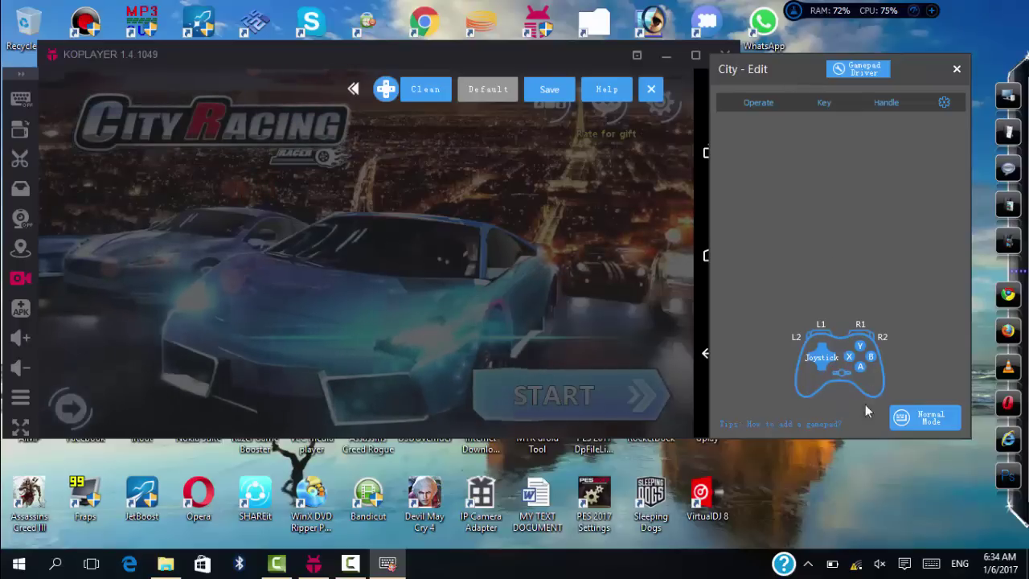
{"action": "left_click", "coordinate": [955, 72]}
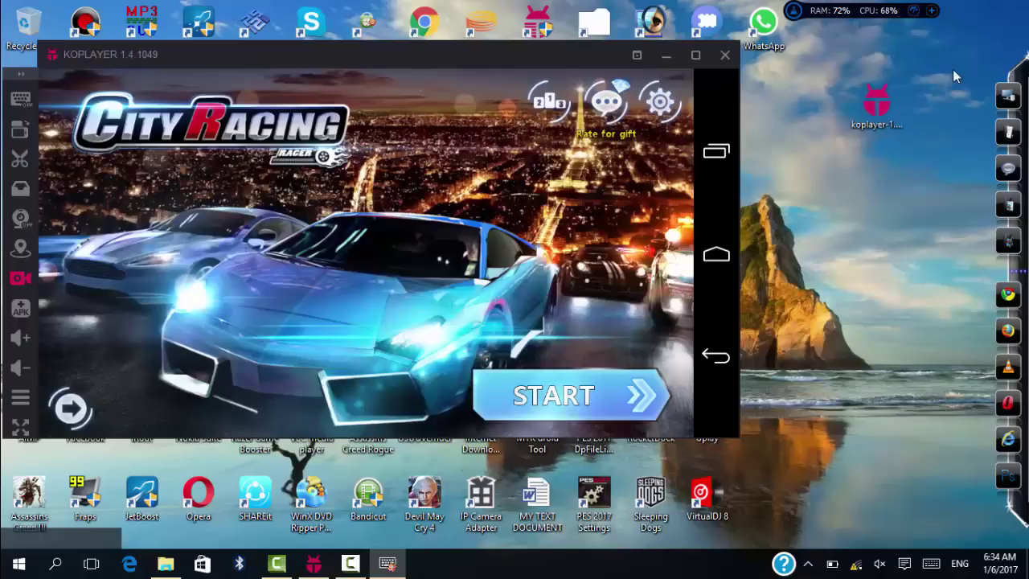
Move the emulator window back toward the middle of the desktop, and dismiss City Racing from the recent apps
{"action": "left_click_drag", "start_coordinate": [568, 53], "coordinate": [745, 81]}
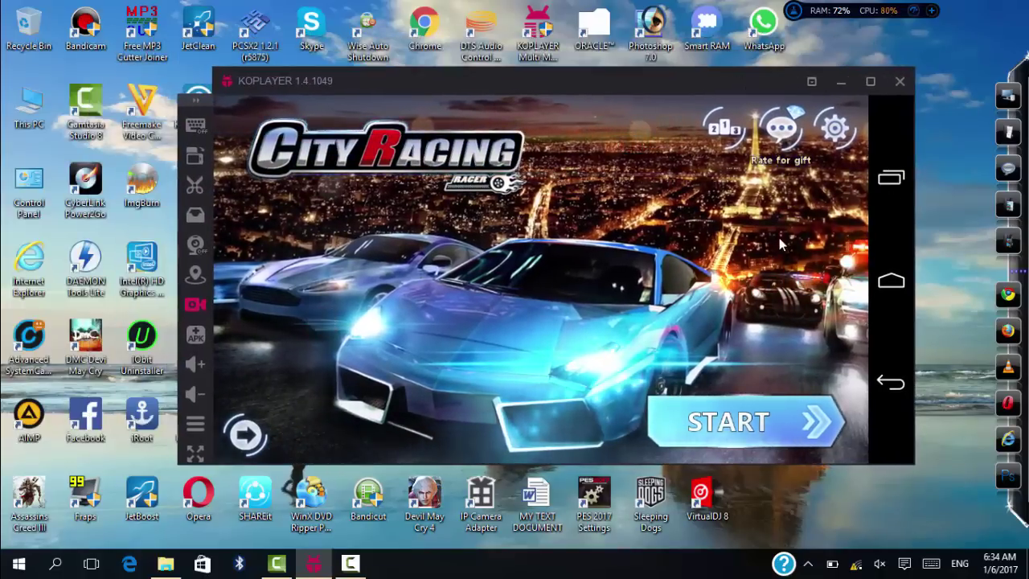
{"action": "left_click", "coordinate": [890, 179]}
{"action": "left_click_drag", "start_coordinate": [772, 281], "coordinate": [804, 486]}
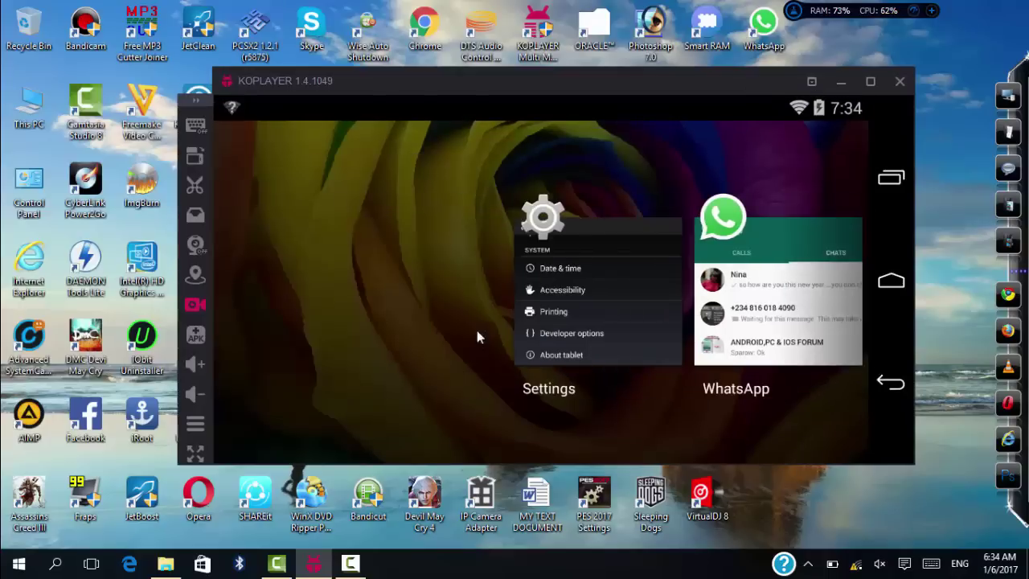
Dismiss Settings from the recent apps, and open the app drawer from the home screen
{"action": "left_click_drag", "start_coordinate": [591, 276], "coordinate": [634, 404]}
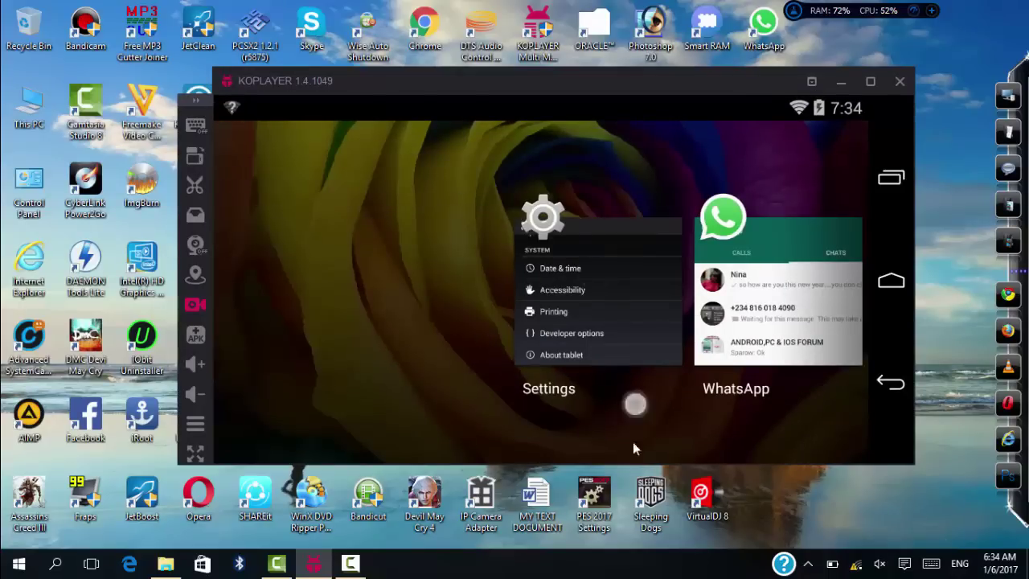
{"action": "left_click", "coordinate": [878, 296]}
{"action": "left_click", "coordinate": [832, 296]}
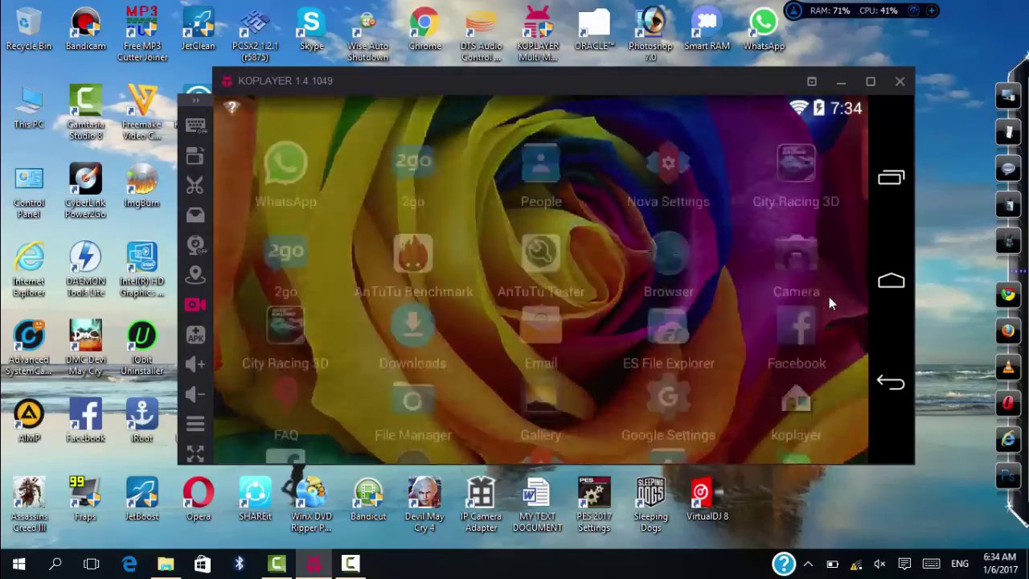
Look through the installed apps, launch AnTuTu Tester, and show its additional options
{"action": "scroll", "coordinate": [541, 262], "scroll_direction": "down", "scroll_amount": 3}
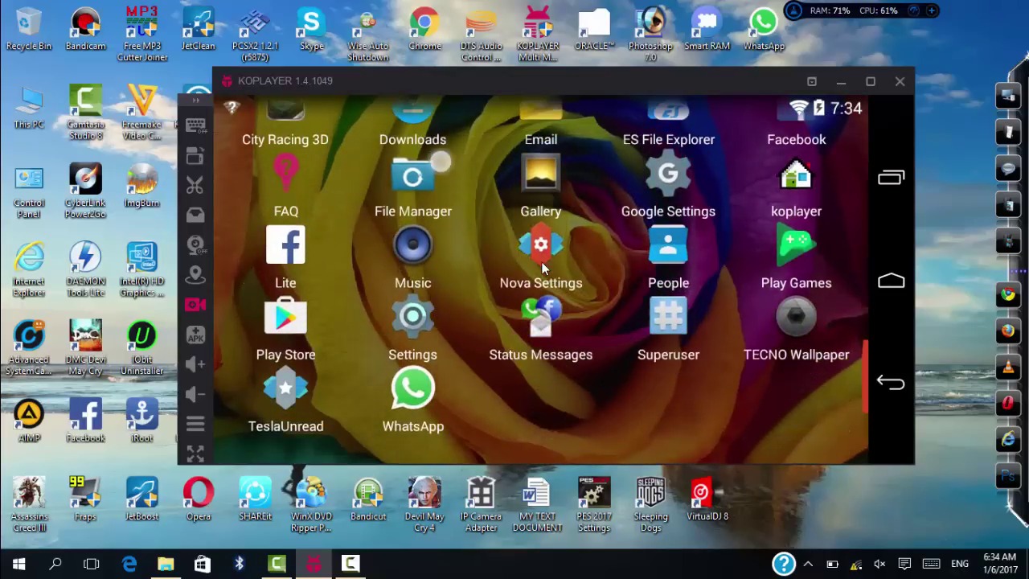
{"action": "scroll", "coordinate": [541, 261], "scroll_direction": "up", "scroll_amount": 1}
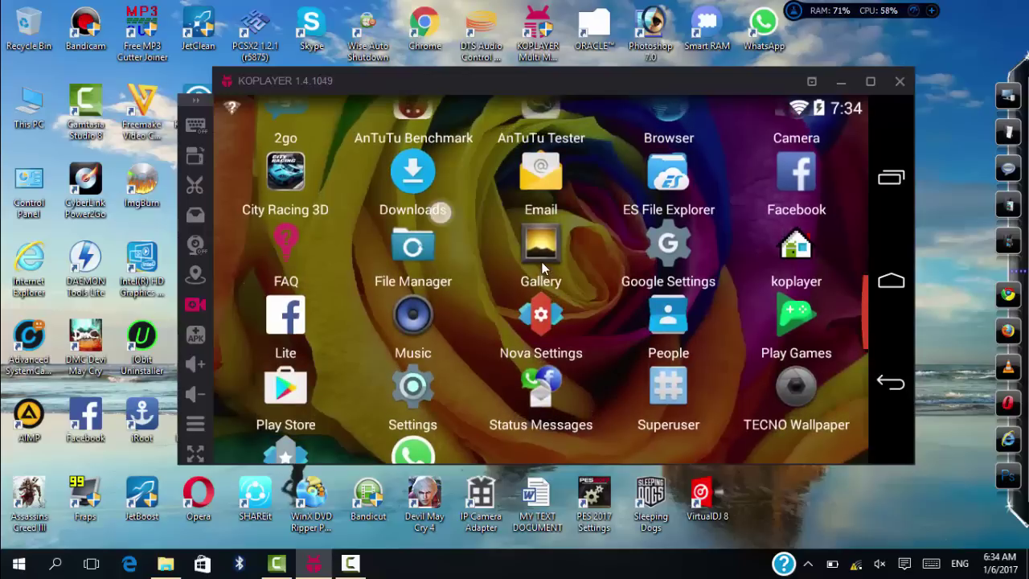
{"action": "scroll", "coordinate": [541, 261], "scroll_direction": "up", "scroll_amount": 1}
{"action": "scroll", "coordinate": [541, 262], "scroll_direction": "up", "scroll_amount": 1}
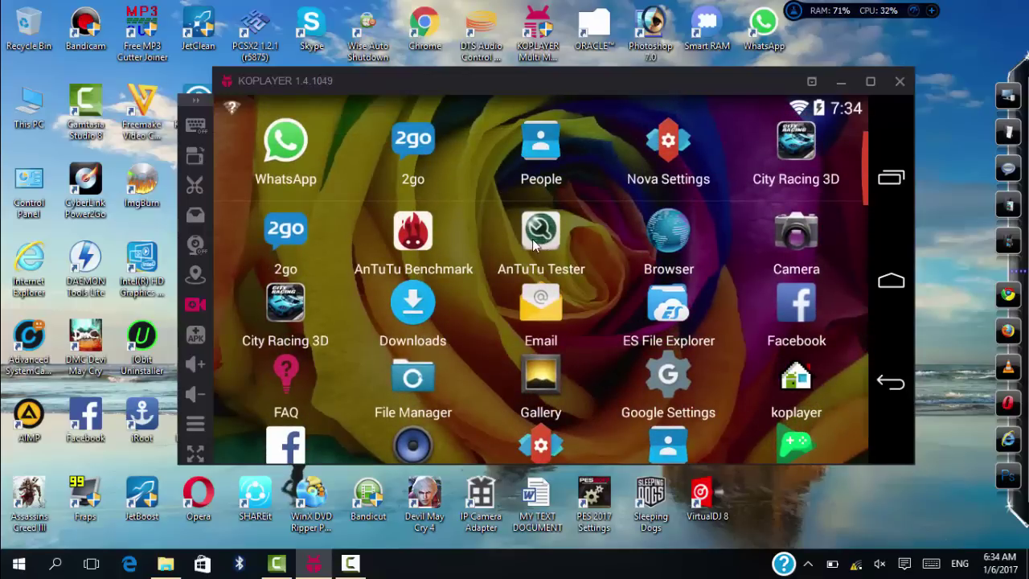
{"action": "left_click", "coordinate": [534, 246]}
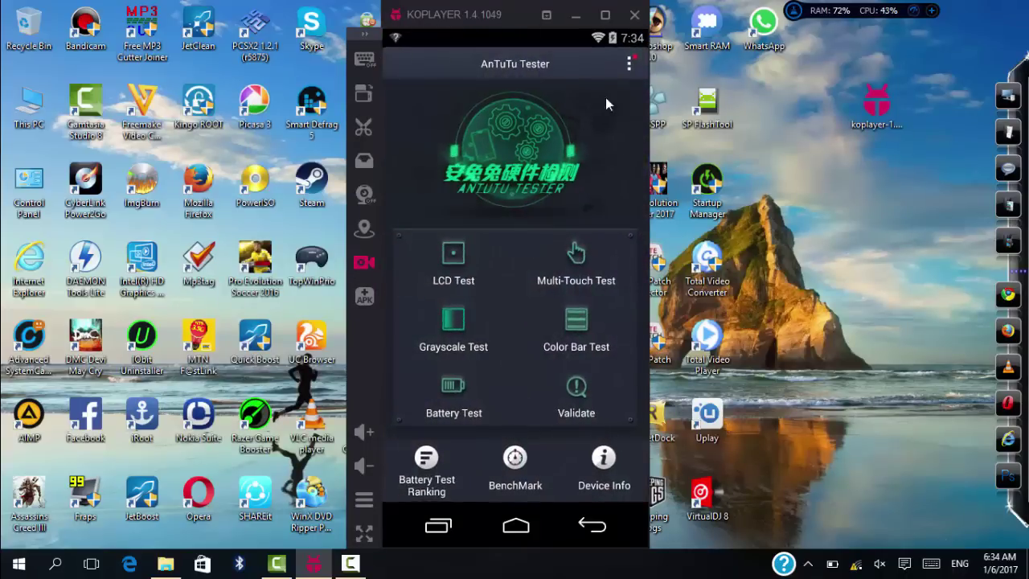
{"action": "left_click", "coordinate": [629, 64]}
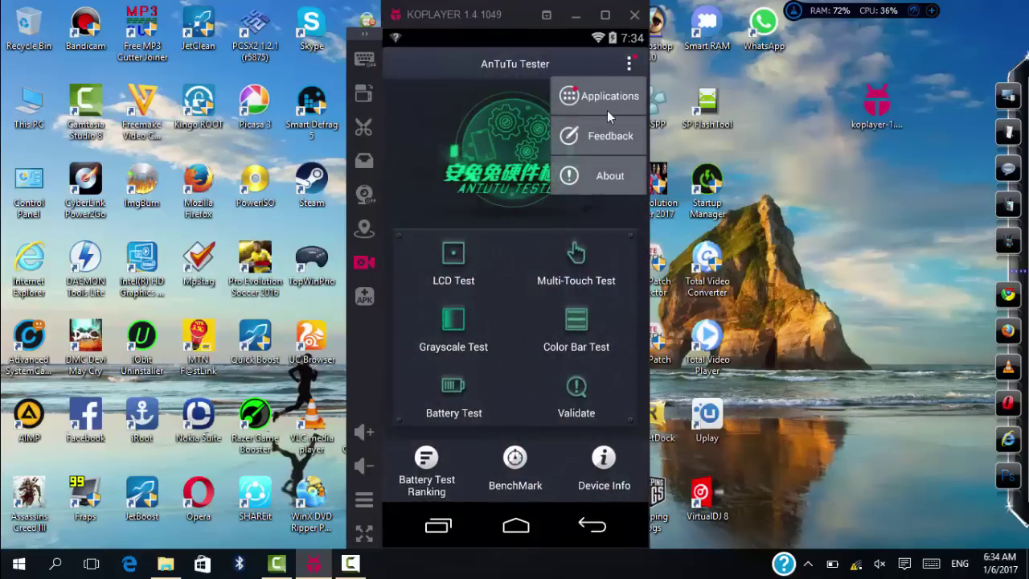
Review AnTuTu Tester's Device Information, from Basic Information through storage, CPU, display, battery, OS and network to the sensor support list
{"action": "left_click", "coordinate": [608, 490]}
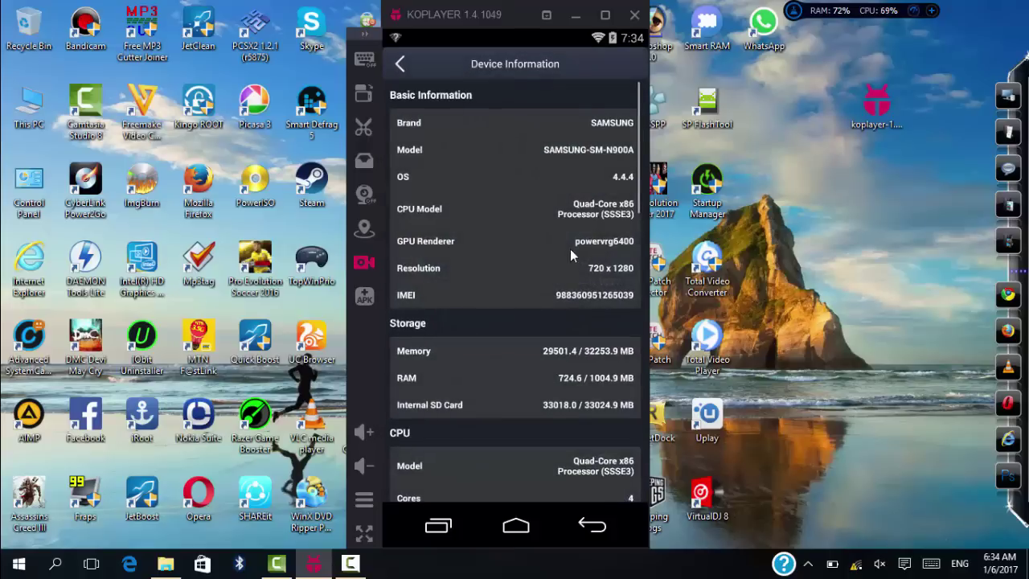
{"action": "left_click_drag", "start_coordinate": [523, 291], "coordinate": [524, 223]}
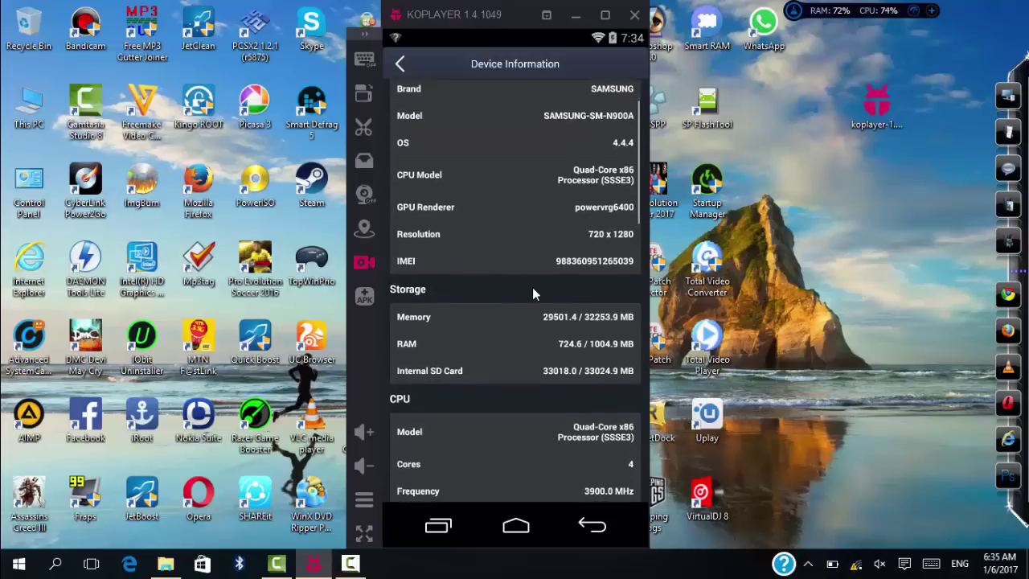
{"action": "left_click_drag", "start_coordinate": [532, 287], "coordinate": [532, 259]}
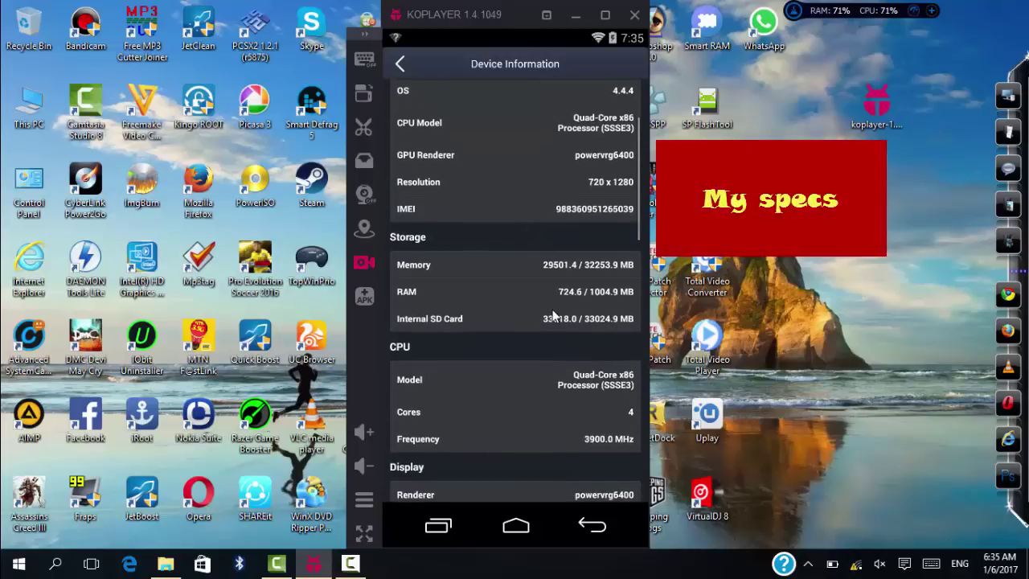
{"action": "left_click_drag", "start_coordinate": [553, 316], "coordinate": [548, 273]}
{"action": "left_click_drag", "start_coordinate": [553, 344], "coordinate": [547, 259]}
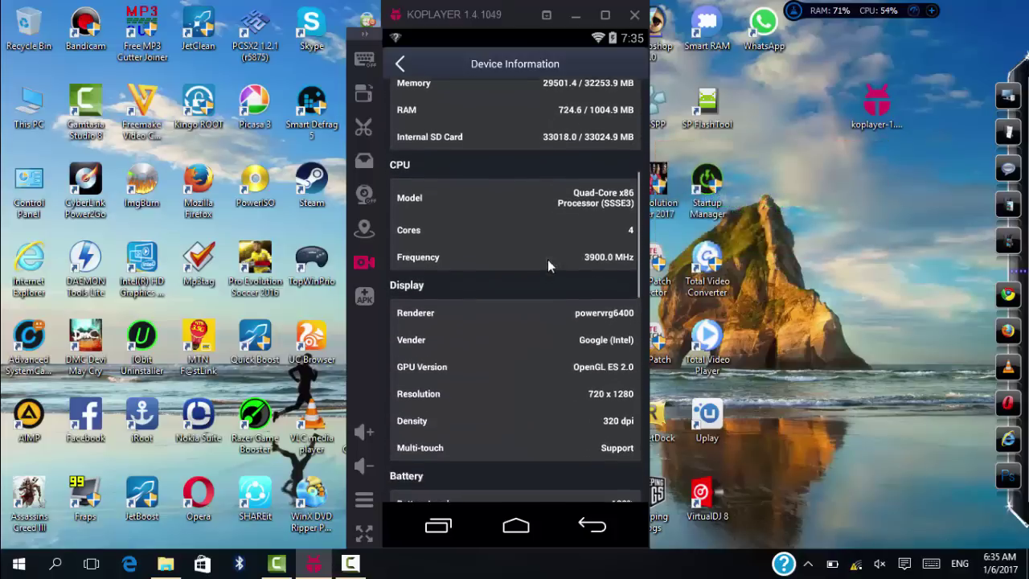
{"action": "left_click_drag", "start_coordinate": [548, 321], "coordinate": [543, 241]}
{"action": "left_click_drag", "start_coordinate": [549, 308], "coordinate": [552, 215]}
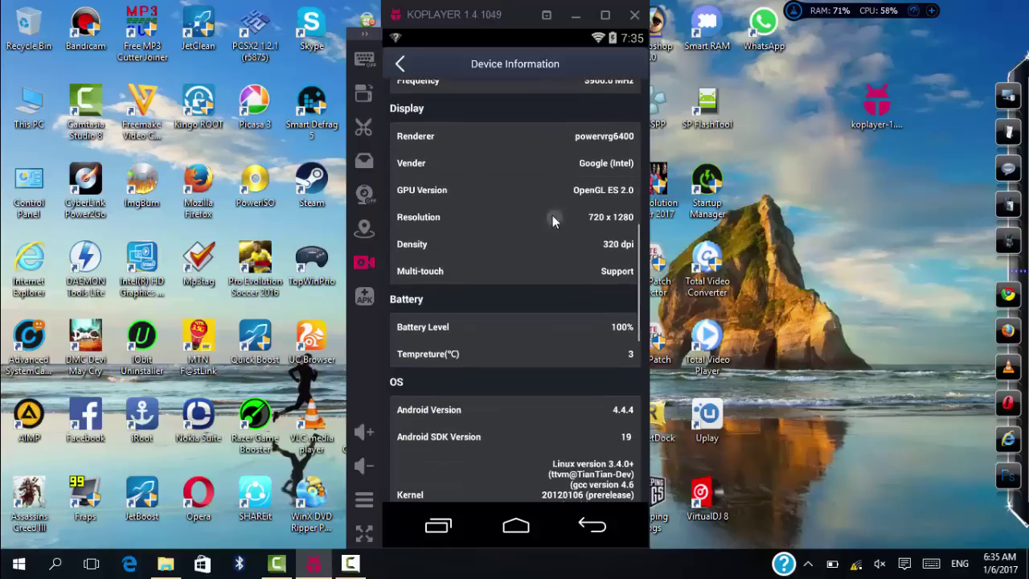
{"action": "left_click_drag", "start_coordinate": [556, 312], "coordinate": [550, 214]}
{"action": "left_click_drag", "start_coordinate": [570, 302], "coordinate": [565, 209]}
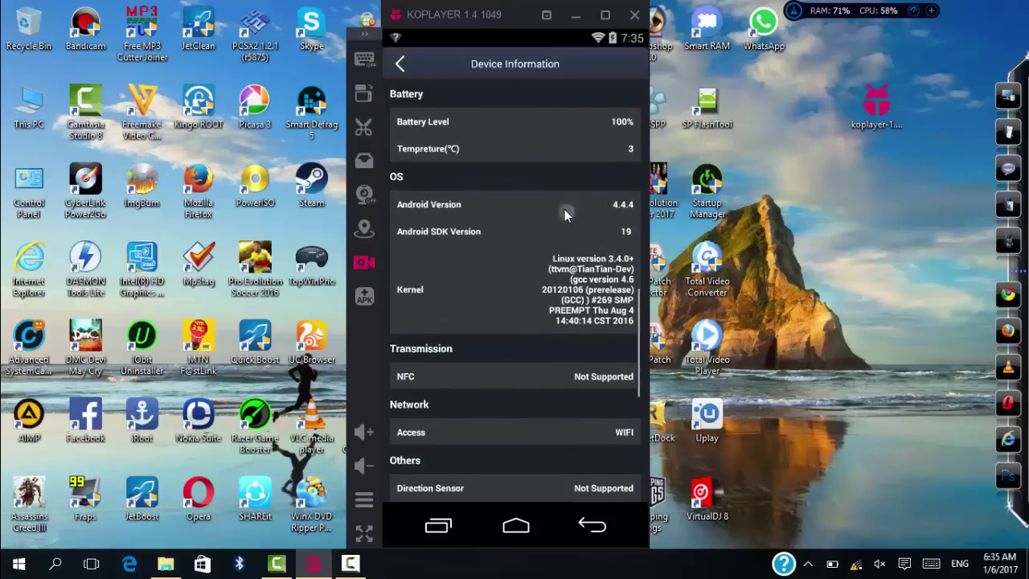
{"action": "left_click_drag", "start_coordinate": [581, 306], "coordinate": [572, 201]}
{"action": "left_click_drag", "start_coordinate": [567, 287], "coordinate": [566, 146]}
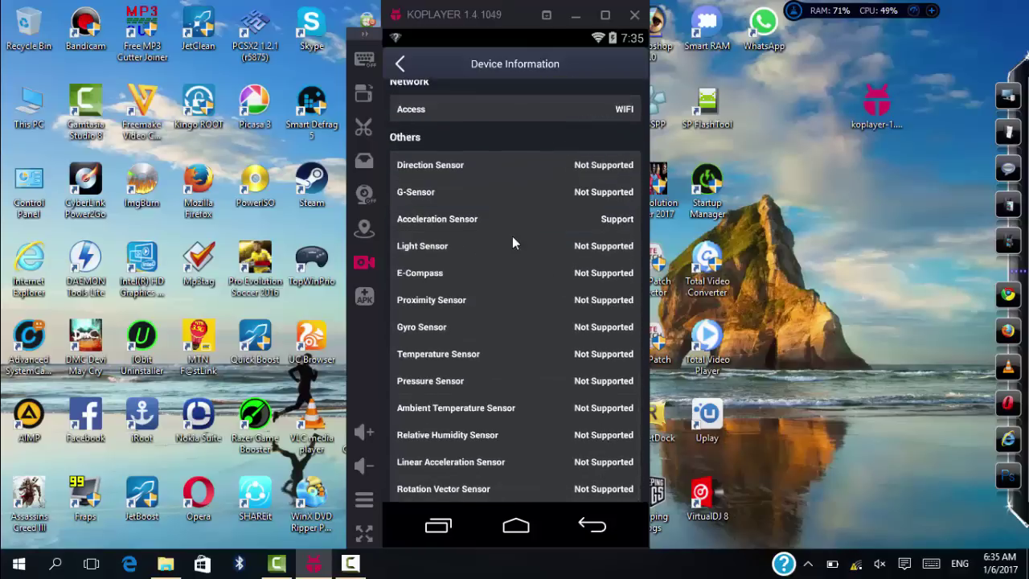
Dismiss AnTuTu Tester from the recent apps
{"action": "left_click", "coordinate": [438, 527]}
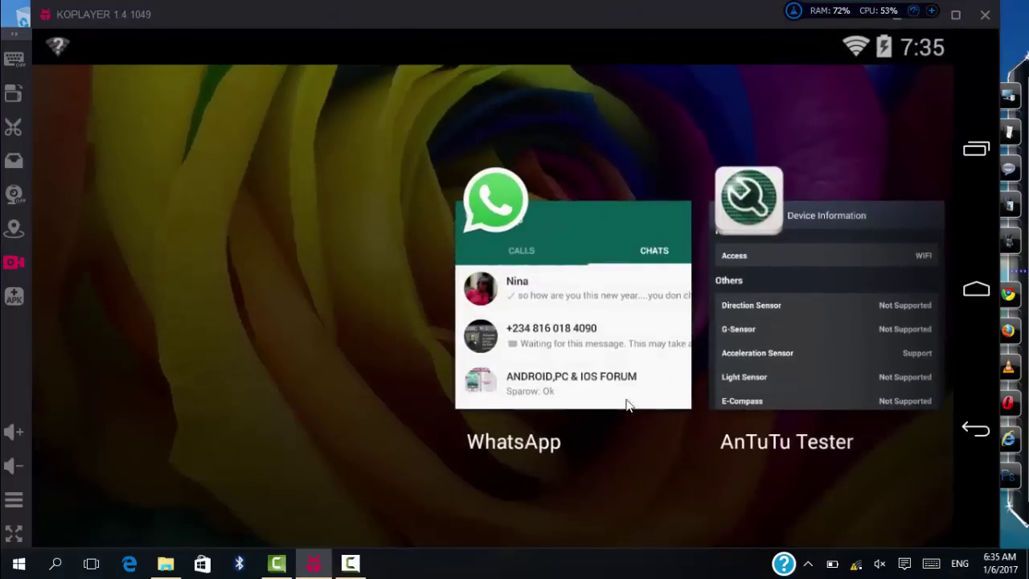
{"action": "left_click_drag", "start_coordinate": [771, 292], "coordinate": [804, 482]}
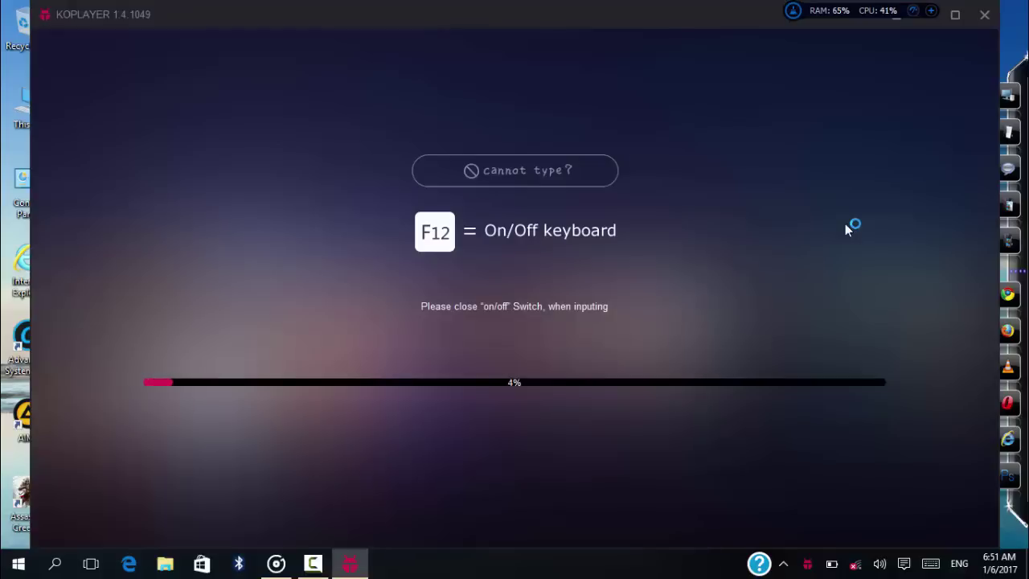
Reposition the restarted emulator window near the upper middle of the desktop
{"action": "left_click_drag", "start_coordinate": [404, 3], "coordinate": [522, 41]}
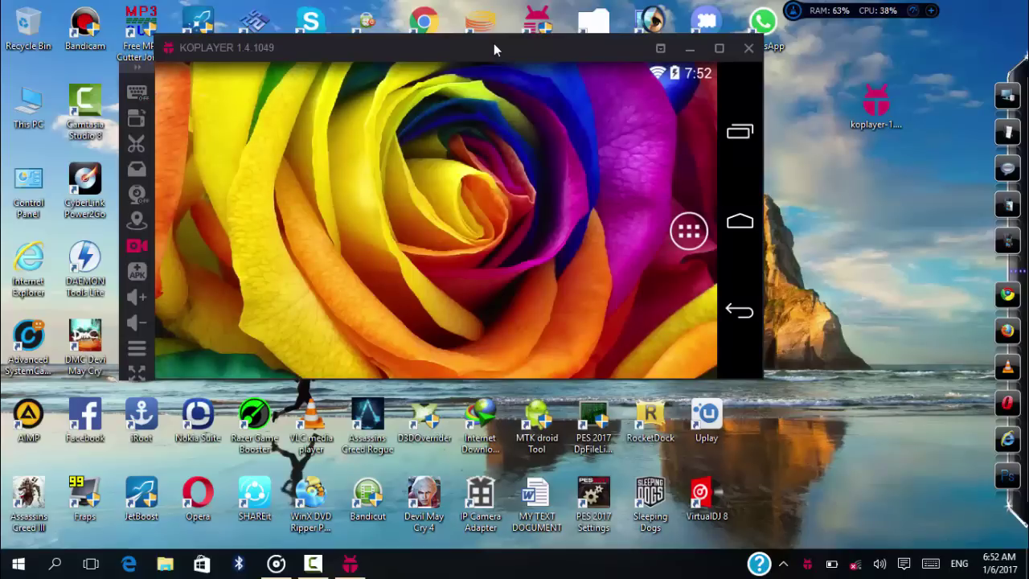
{"action": "left_click_drag", "start_coordinate": [475, 51], "coordinate": [517, 82]}
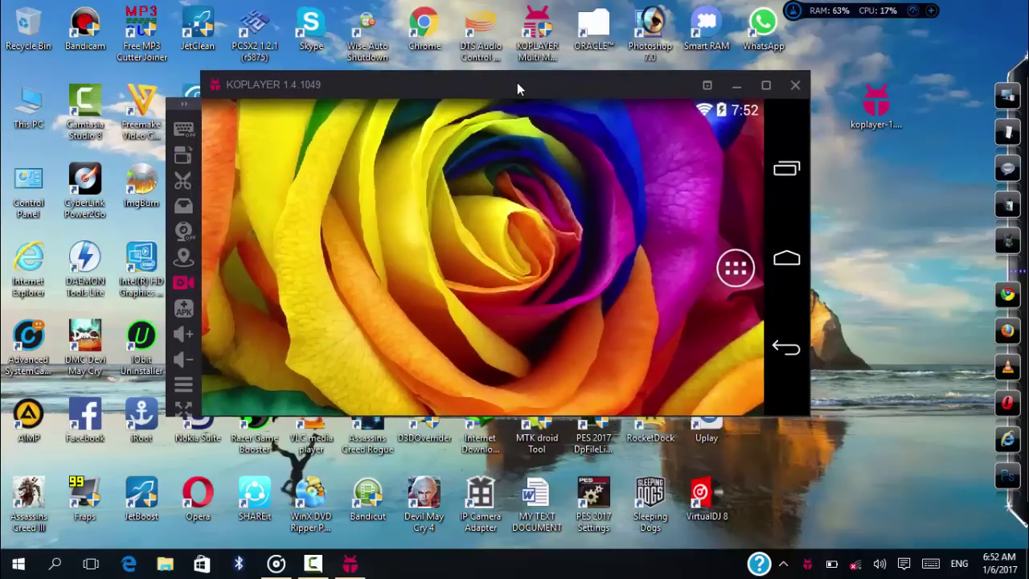
{"action": "left_click_drag", "start_coordinate": [517, 88], "coordinate": [493, 72]}
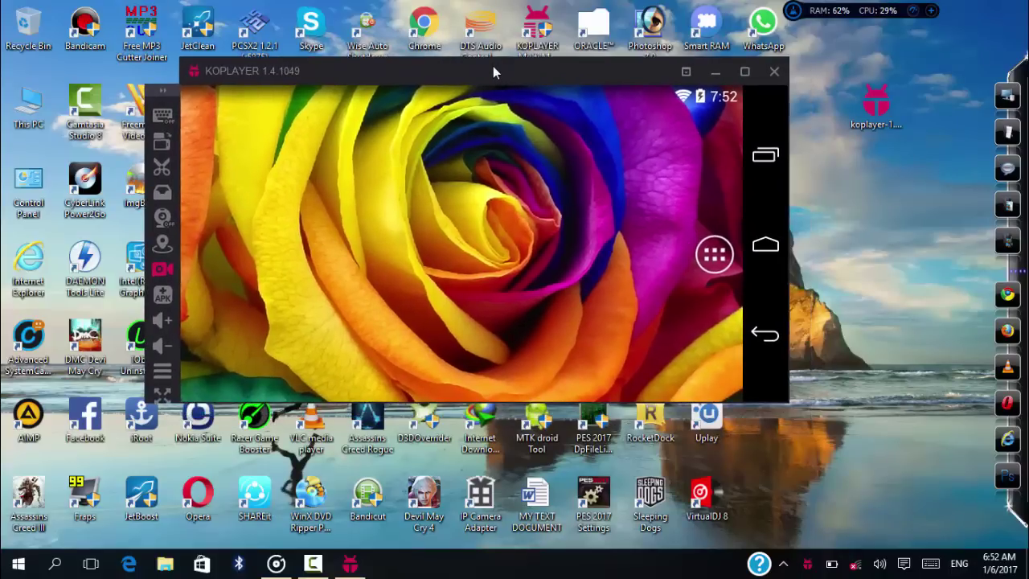
Switch to Windows Task Manager, expand the TianTian Client process to inspect CPU and memory usage, and close Task Manager
{"action": "right_click", "coordinate": [524, 568]}
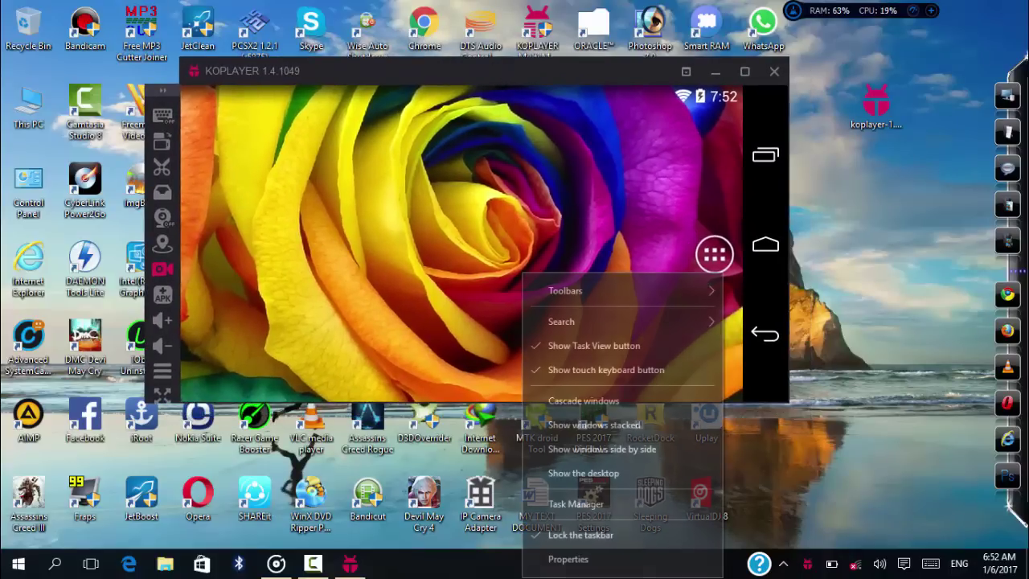
{"action": "left_click", "coordinate": [593, 502]}
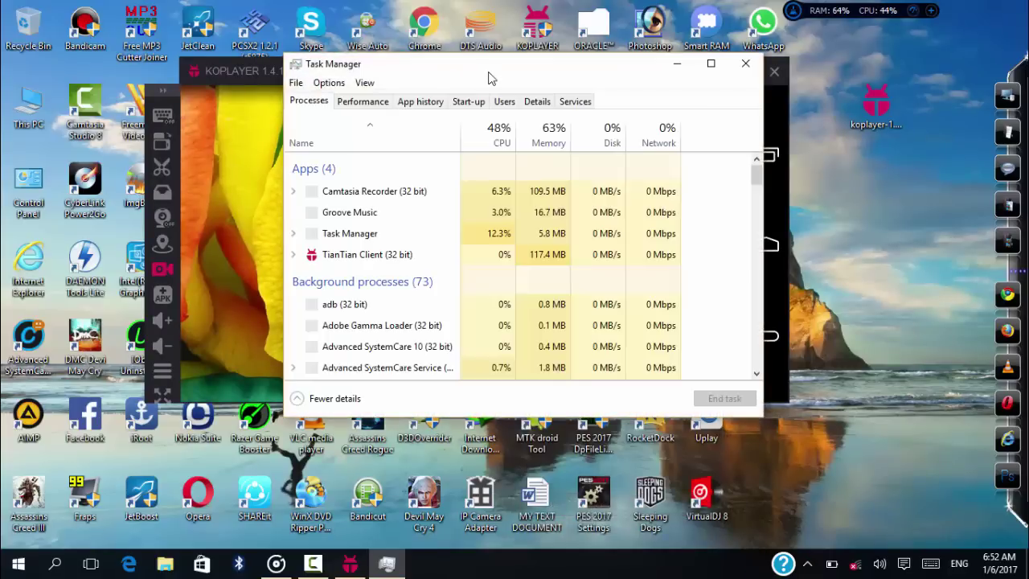
{"action": "left_click_drag", "start_coordinate": [495, 72], "coordinate": [498, 72]}
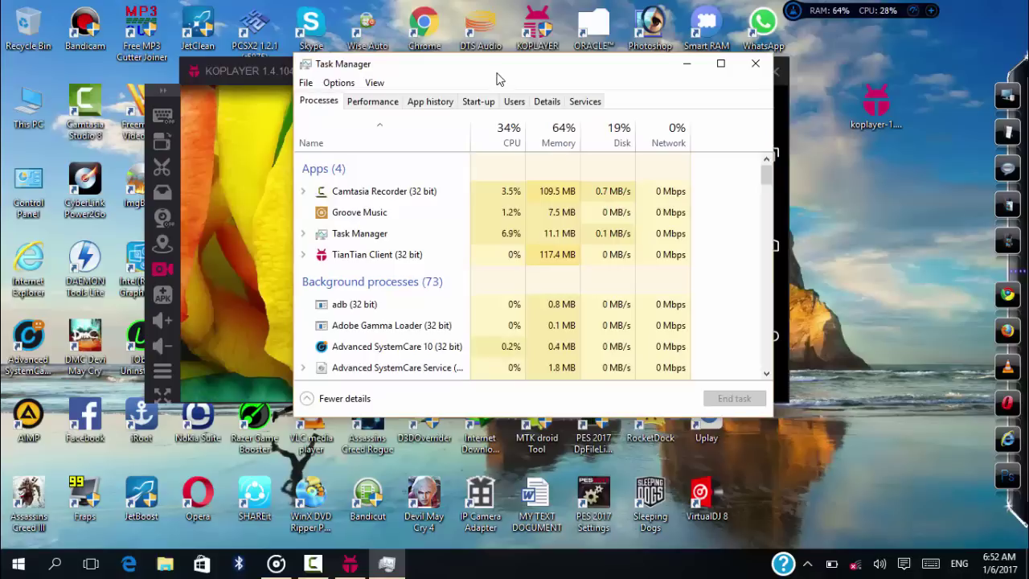
{"action": "left_click", "coordinate": [440, 256]}
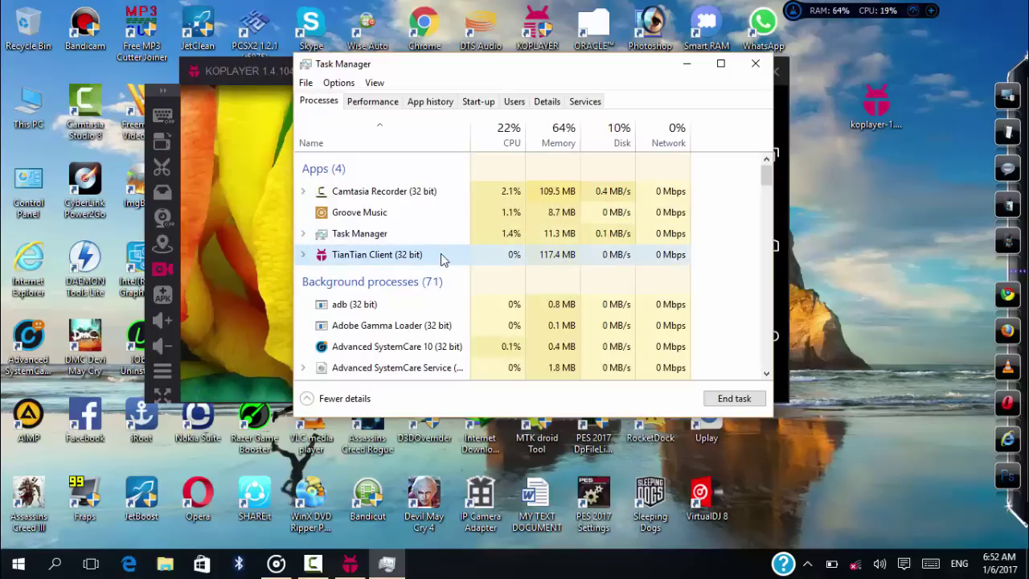
{"action": "left_click", "coordinate": [305, 254]}
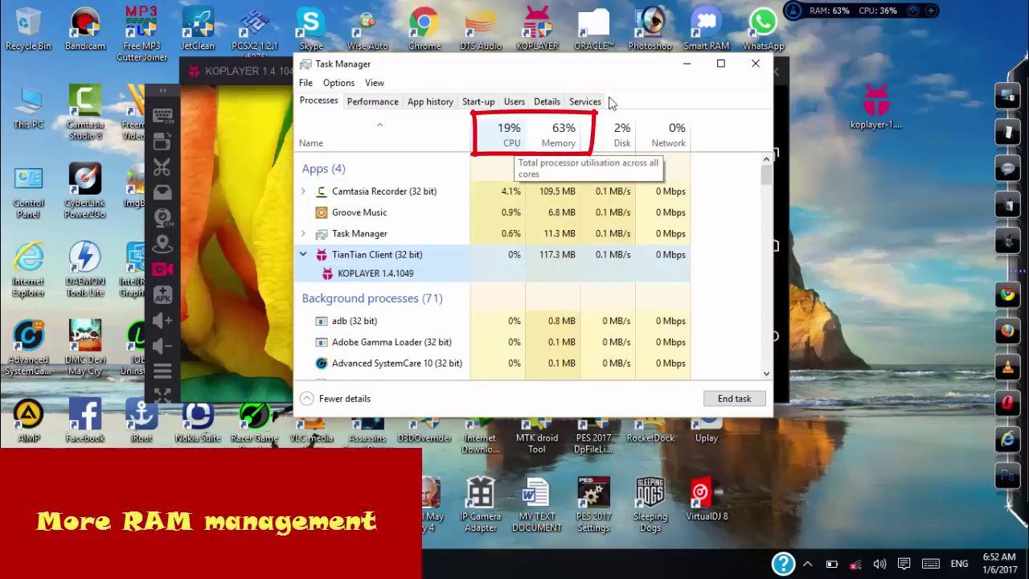
{"action": "left_click", "coordinate": [756, 66]}
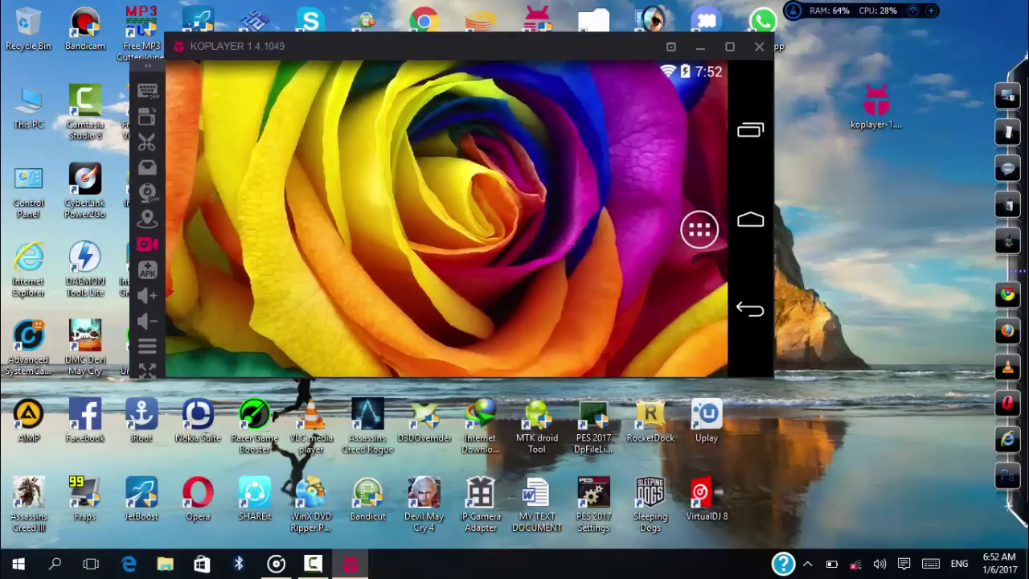
Browse the emulator's app drawer, launch WhatsApp to view its Chats list, and return to the home screen
{"action": "left_click", "coordinate": [714, 234]}
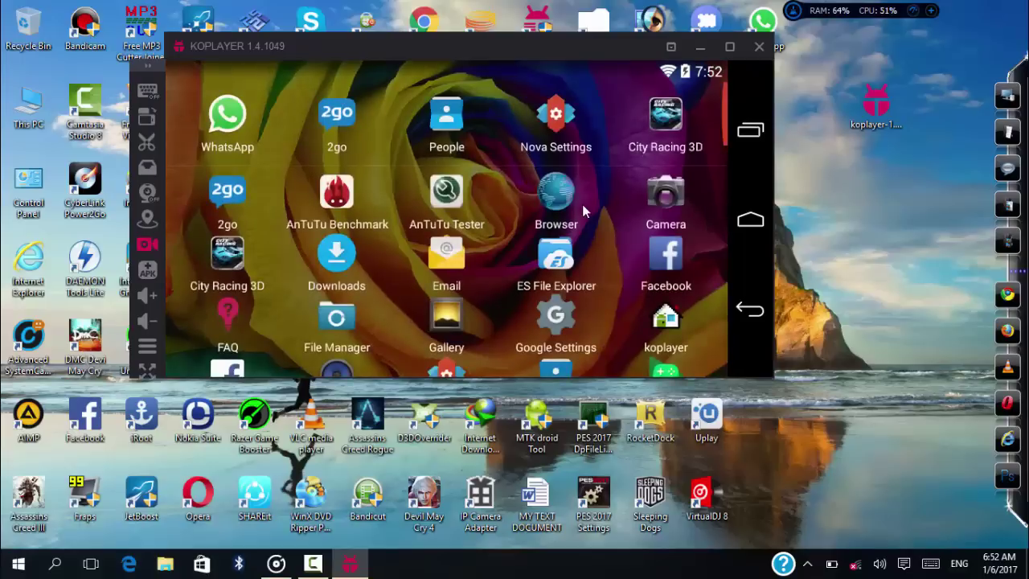
{"action": "scroll", "coordinate": [579, 261], "scroll_direction": "down", "scroll_amount": 3}
{"action": "scroll", "coordinate": [549, 136], "scroll_direction": "up", "scroll_amount": 5}
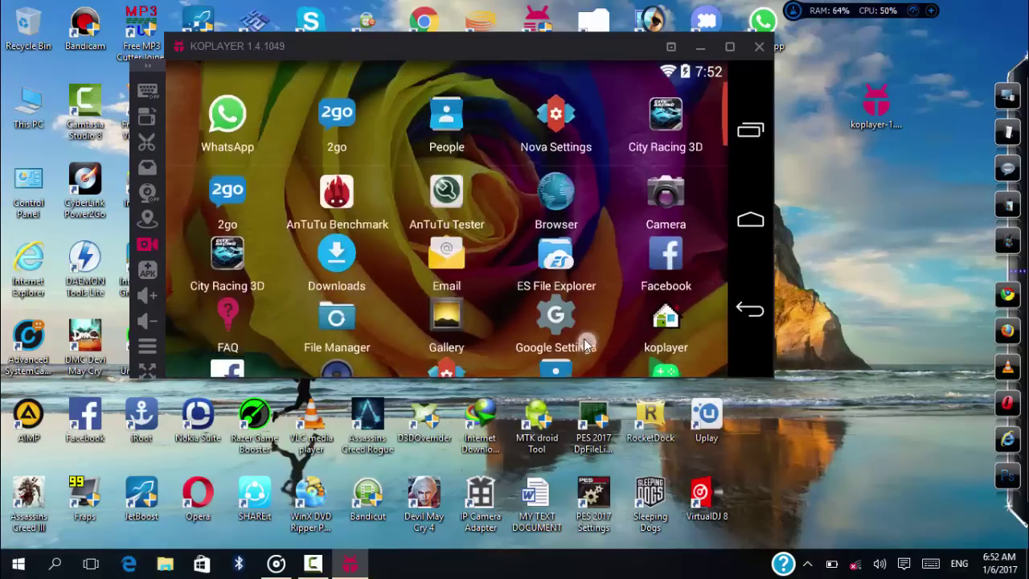
{"action": "scroll", "coordinate": [344, 346], "scroll_direction": "down", "scroll_amount": 2}
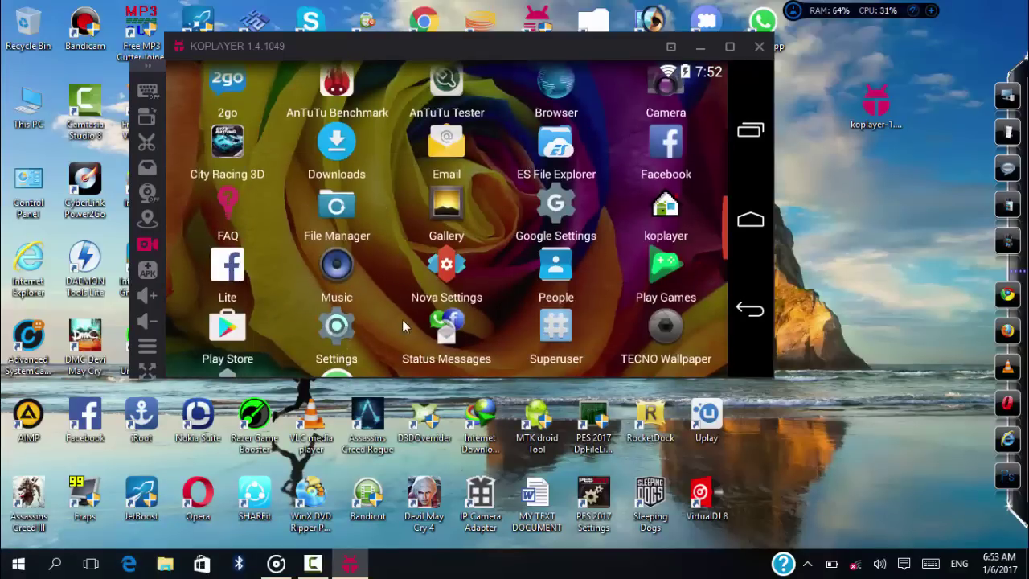
{"action": "scroll", "coordinate": [364, 281], "scroll_direction": "up", "scroll_amount": 3}
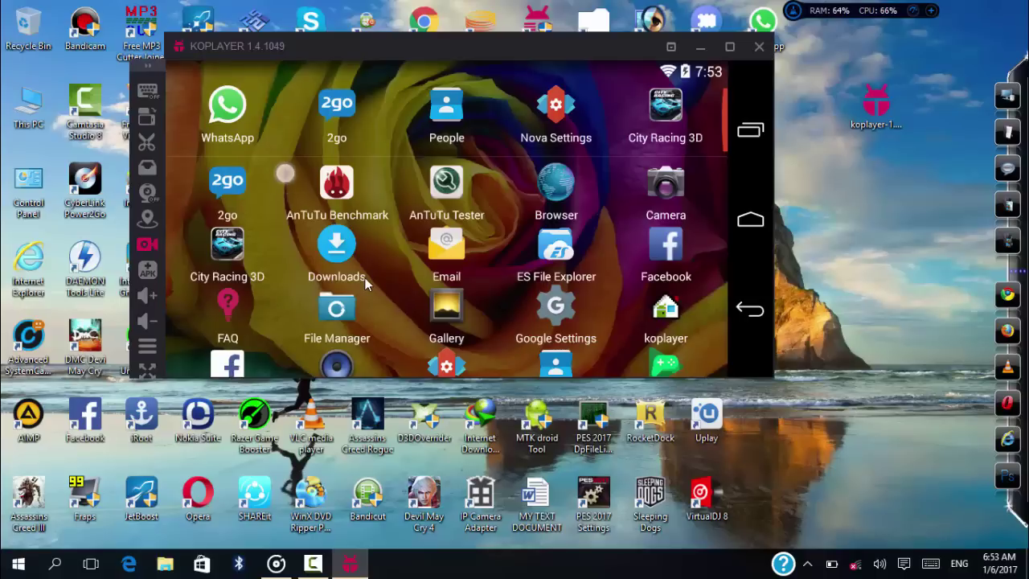
{"action": "scroll", "coordinate": [363, 276], "scroll_direction": "down", "scroll_amount": 3}
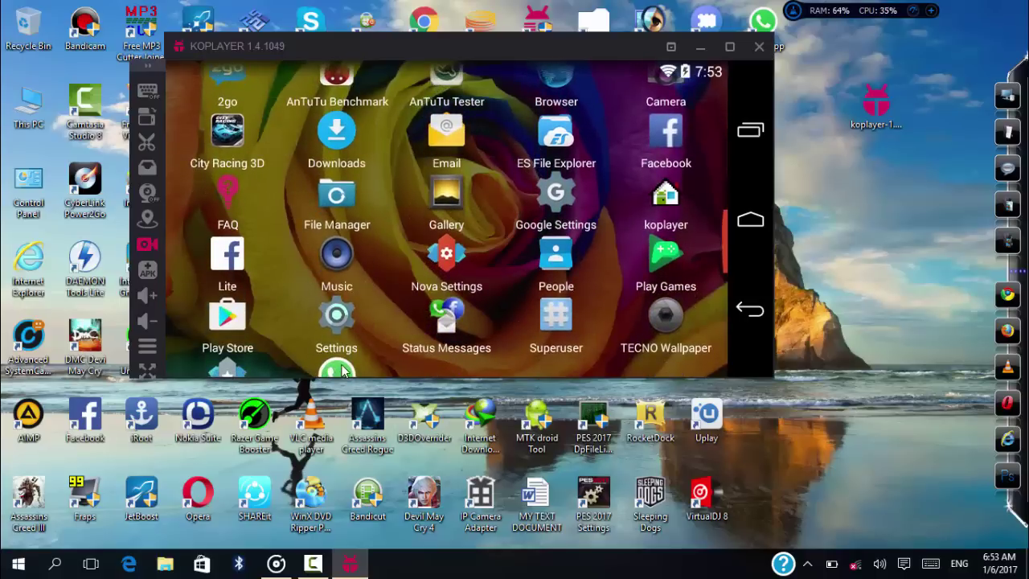
{"action": "left_click", "coordinate": [343, 370]}
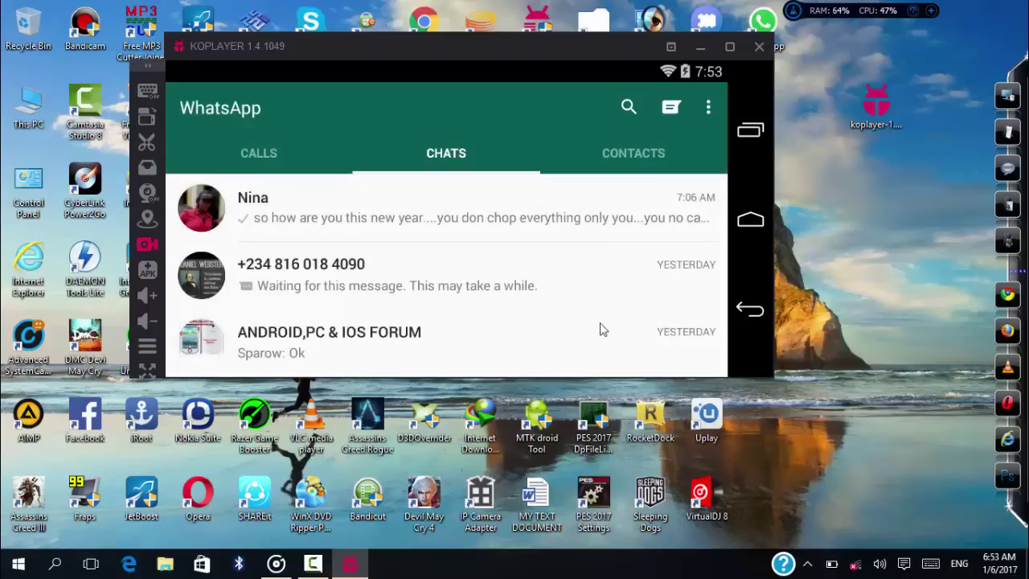
{"action": "left_click", "coordinate": [753, 318]}
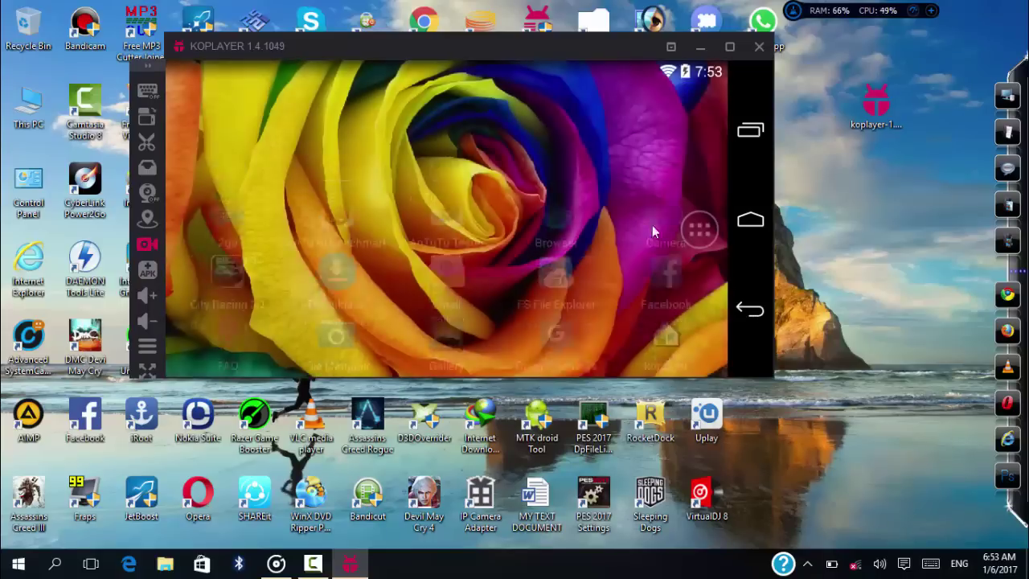
Reopen the app drawer, and browse back up to the first row of apps
{"action": "left_click", "coordinate": [698, 227]}
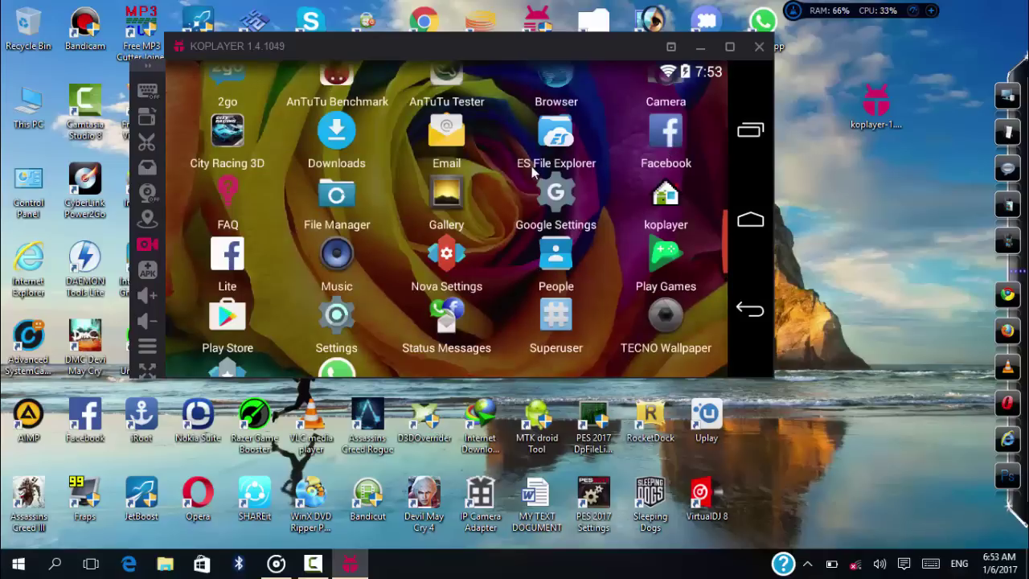
{"action": "scroll", "coordinate": [530, 171], "scroll_direction": "up", "scroll_amount": 2}
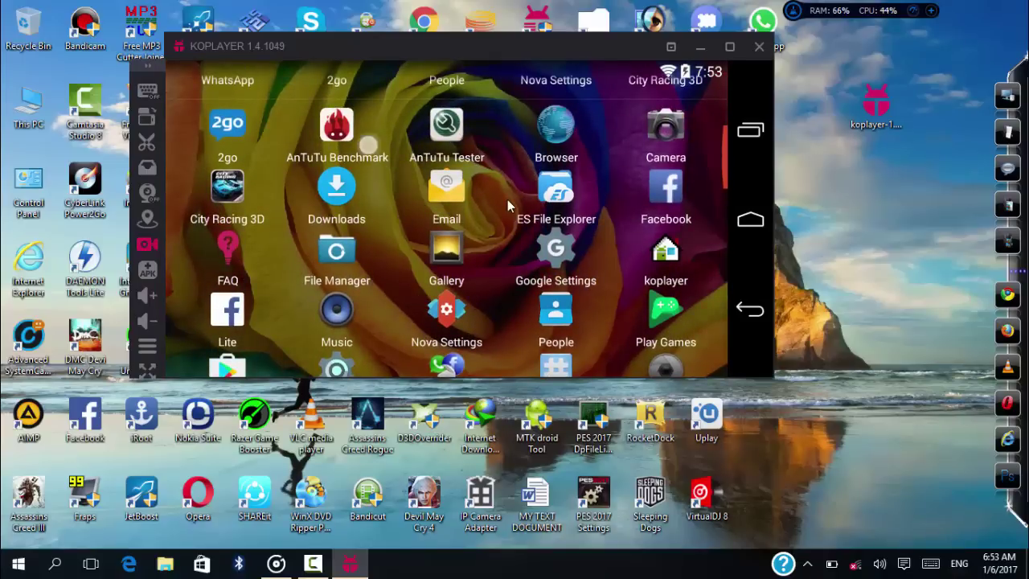
{"action": "scroll", "coordinate": [507, 200], "scroll_direction": "up", "scroll_amount": 2}
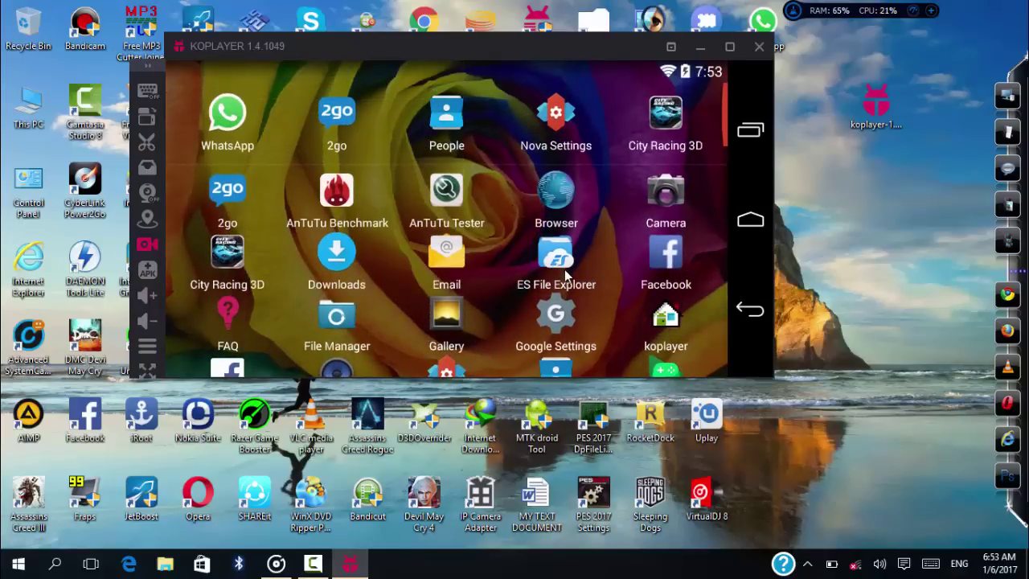
Place a Superuser shortcut on the home screen, and open it to view the allowed apps, cancelling the binary installation
{"action": "scroll", "coordinate": [565, 275], "scroll_direction": "down", "scroll_amount": 5}
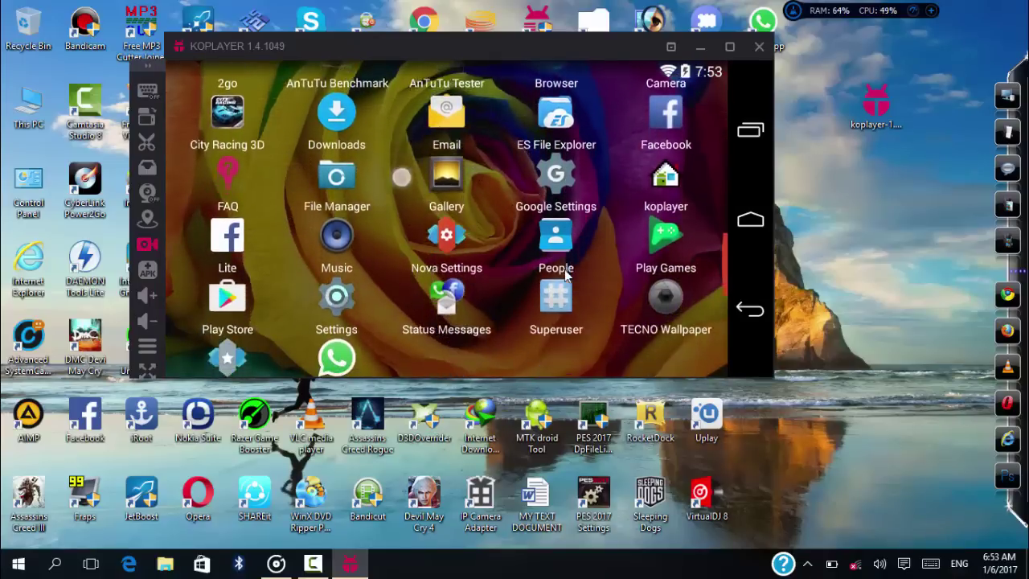
{"action": "left_click_drag", "start_coordinate": [562, 274], "coordinate": [526, 270]}
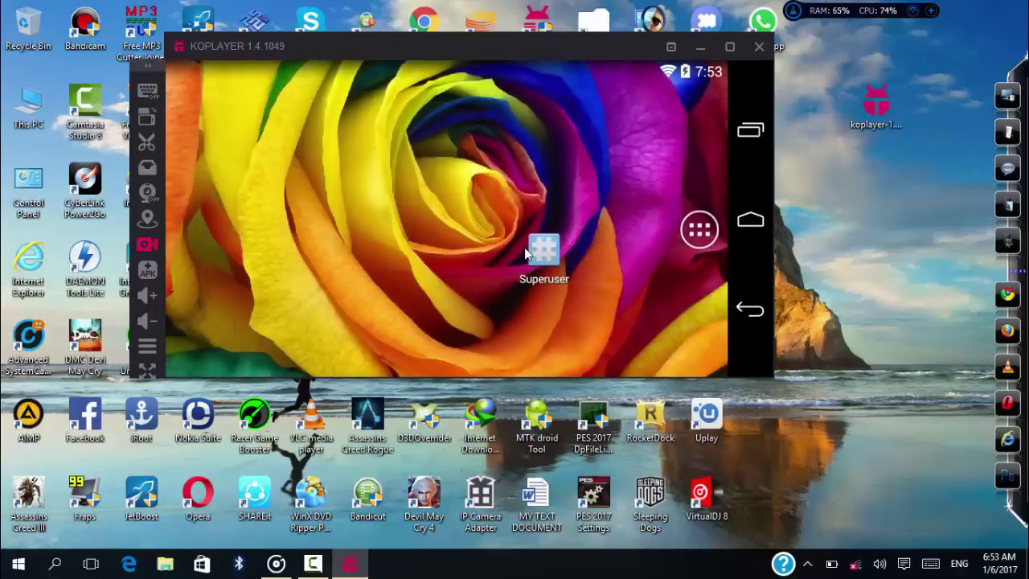
{"action": "left_click", "coordinate": [551, 265]}
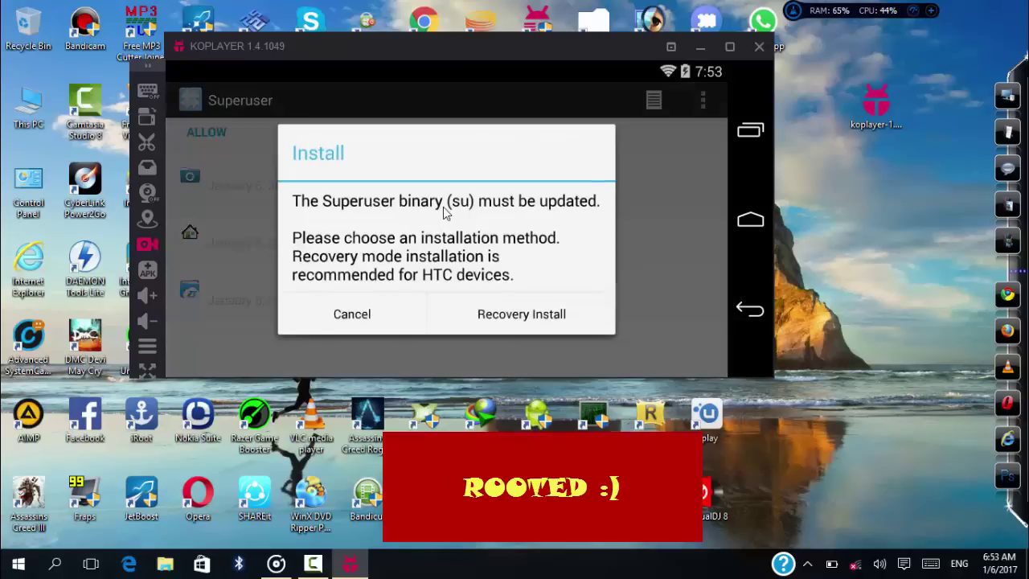
{"action": "left_click", "coordinate": [362, 323]}
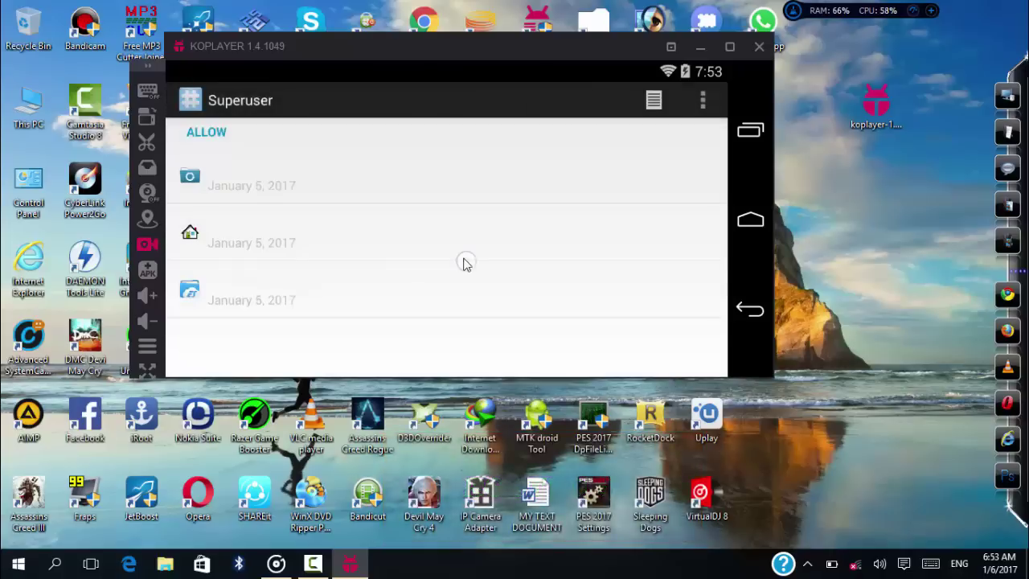
{"action": "left_click", "coordinate": [751, 311]}
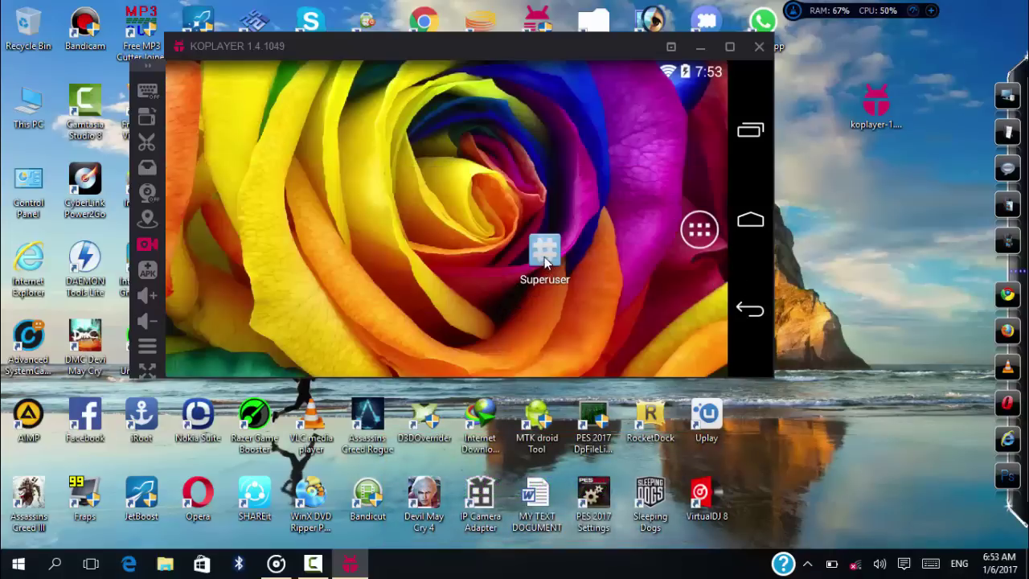
Search the Android apps folder for "root" APK files and install Root Explorer in the emulator
{"action": "left_click", "coordinate": [699, 231]}
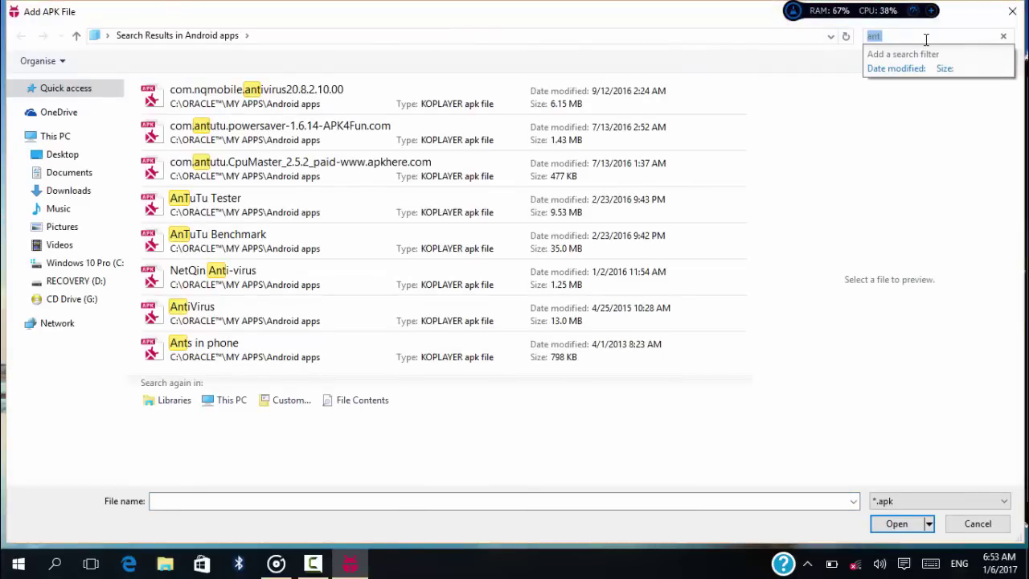
{"action": "key", "text": "BackSpace"}
{"action": "type", "text": "t"}
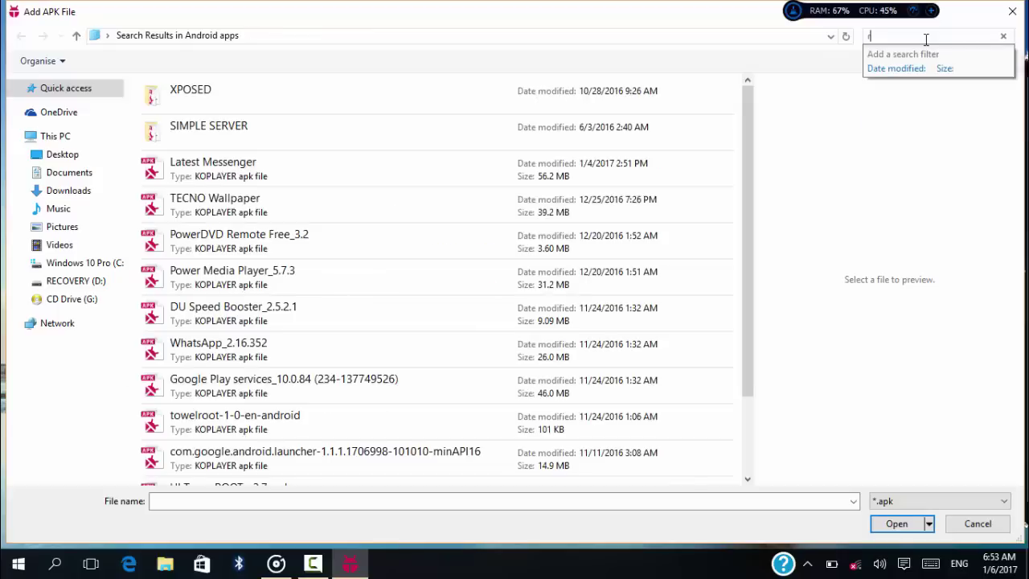
{"action": "type", "text": "oot"}
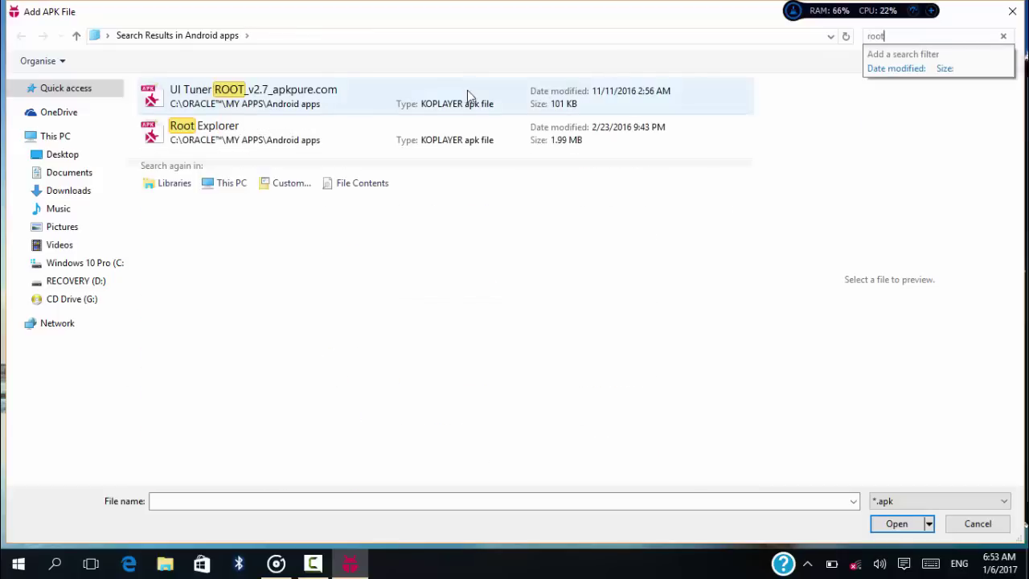
{"action": "double_click", "coordinate": [233, 129]}
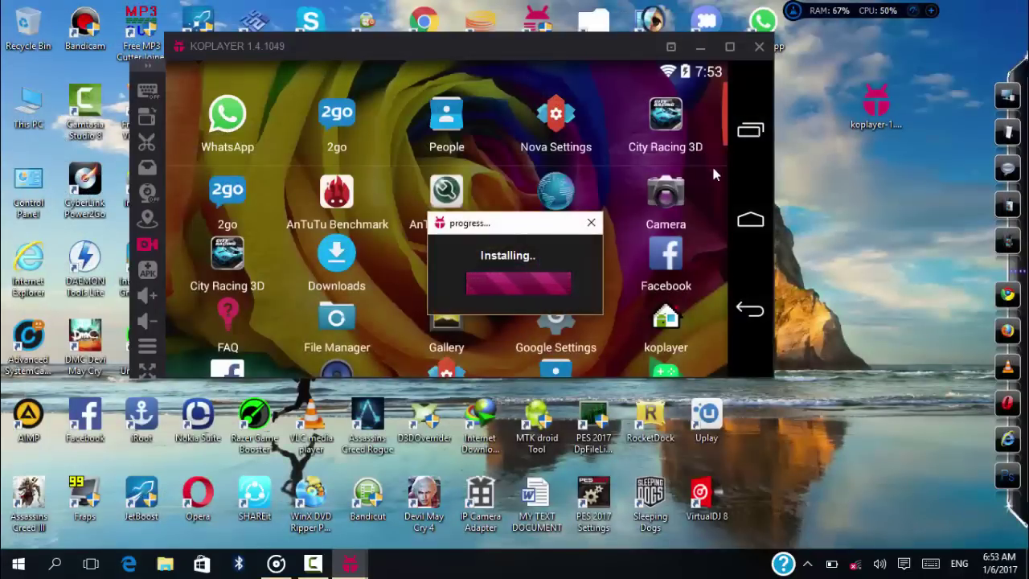
Launch Root Explorer from the app drawer and browse the folders in the emulated storage
{"action": "left_click", "coordinate": [747, 305]}
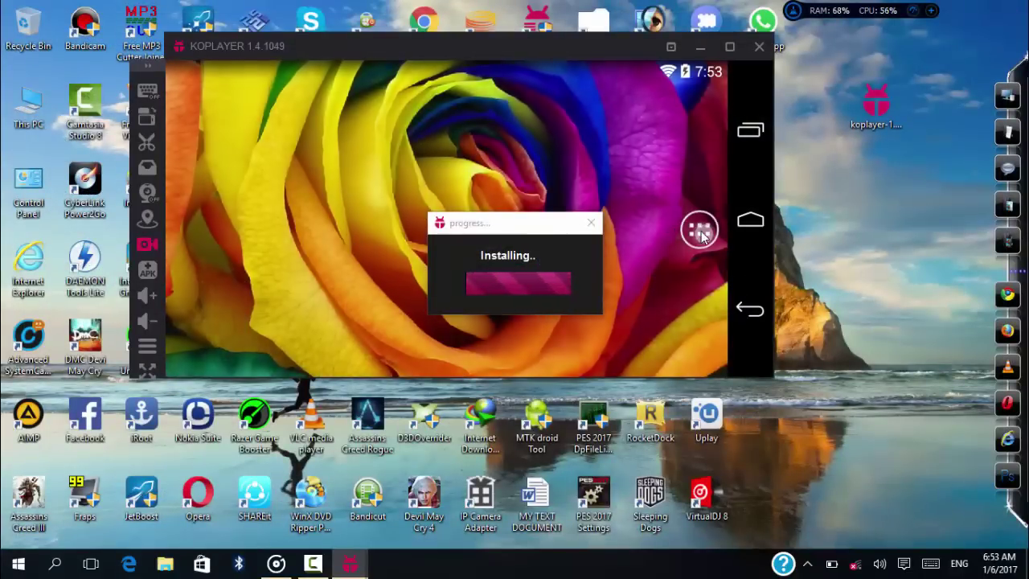
{"action": "left_click", "coordinate": [700, 231]}
{"action": "scroll", "coordinate": [696, 201], "scroll_direction": "down", "scroll_amount": 3}
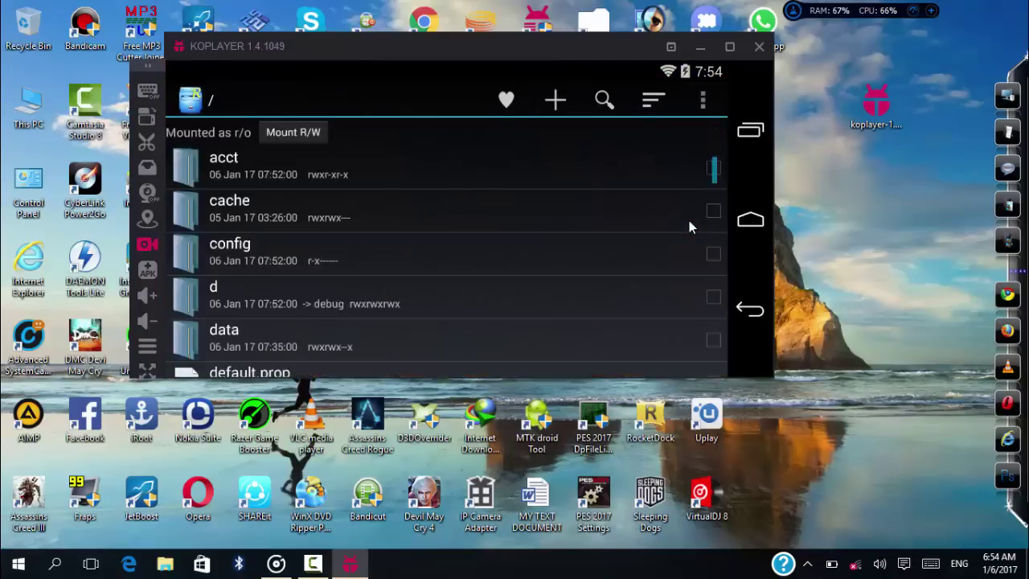
{"action": "left_click", "coordinate": [590, 138]}
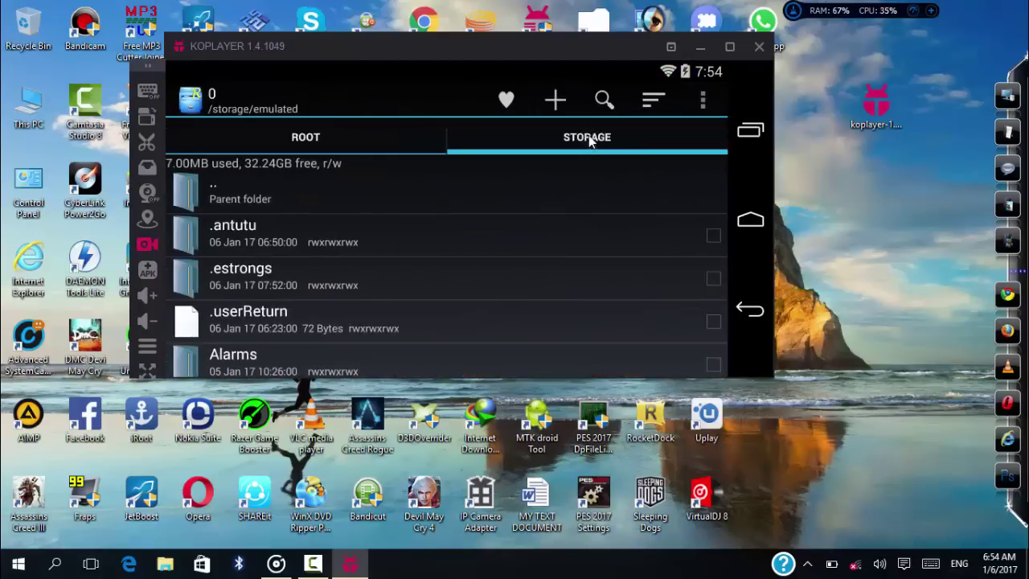
{"action": "left_click_drag", "start_coordinate": [464, 273], "coordinate": [477, 198]}
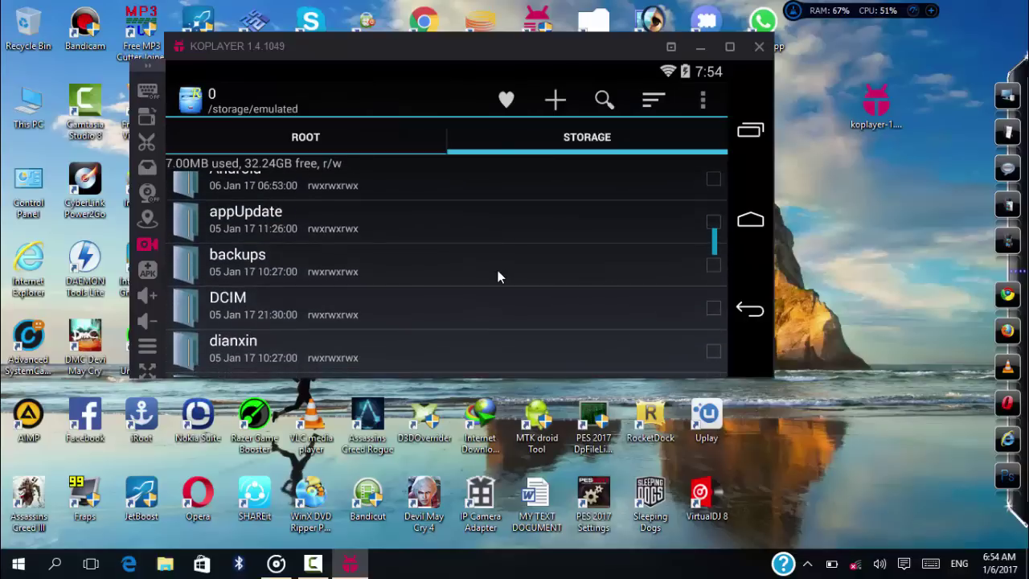
{"action": "left_click_drag", "start_coordinate": [498, 276], "coordinate": [500, 191]}
{"action": "left_click_drag", "start_coordinate": [511, 283], "coordinate": [524, 235]}
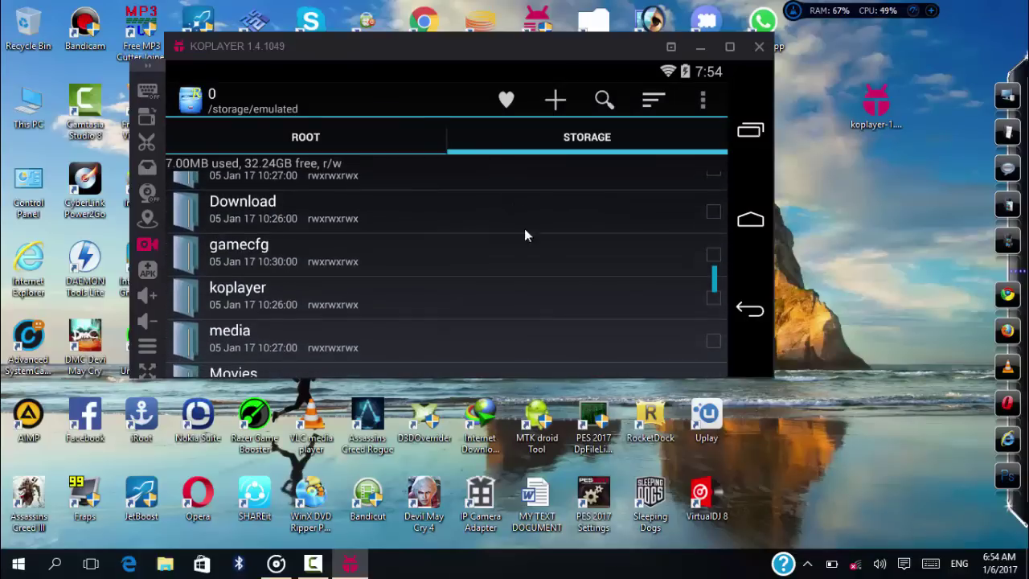
Browse the root file system down to the vendor entry and back up to proc, and leave the listing
{"action": "left_click", "coordinate": [415, 143]}
{"action": "left_click_drag", "start_coordinate": [376, 267], "coordinate": [367, 214]}
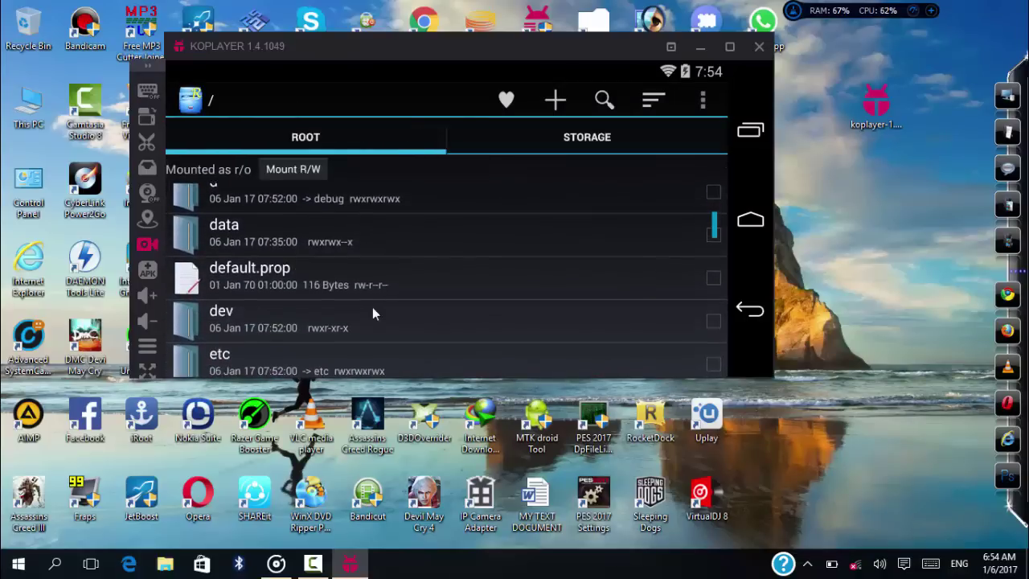
{"action": "left_click_drag", "start_coordinate": [372, 307], "coordinate": [372, 262]}
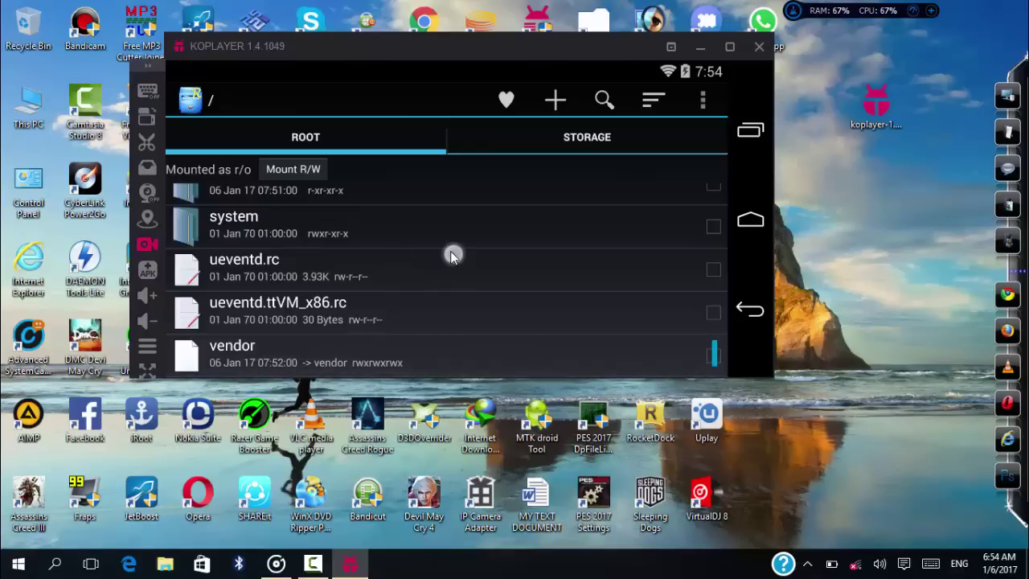
{"action": "left_click_drag", "start_coordinate": [453, 256], "coordinate": [464, 308]}
{"action": "left_click_drag", "start_coordinate": [425, 230], "coordinate": [455, 291]}
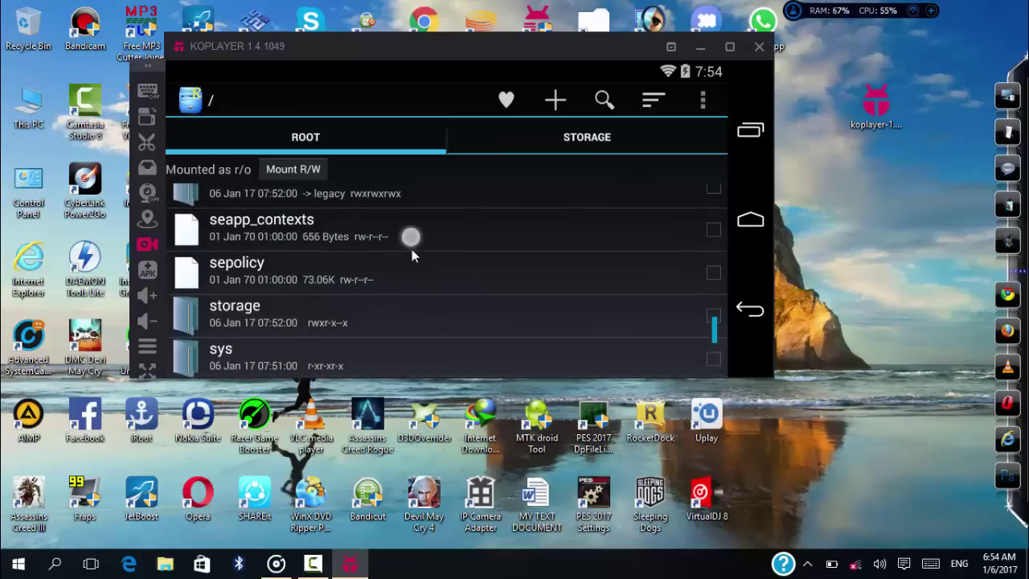
{"action": "left_click_drag", "start_coordinate": [411, 250], "coordinate": [433, 310]}
{"action": "left_click_drag", "start_coordinate": [405, 241], "coordinate": [425, 298]}
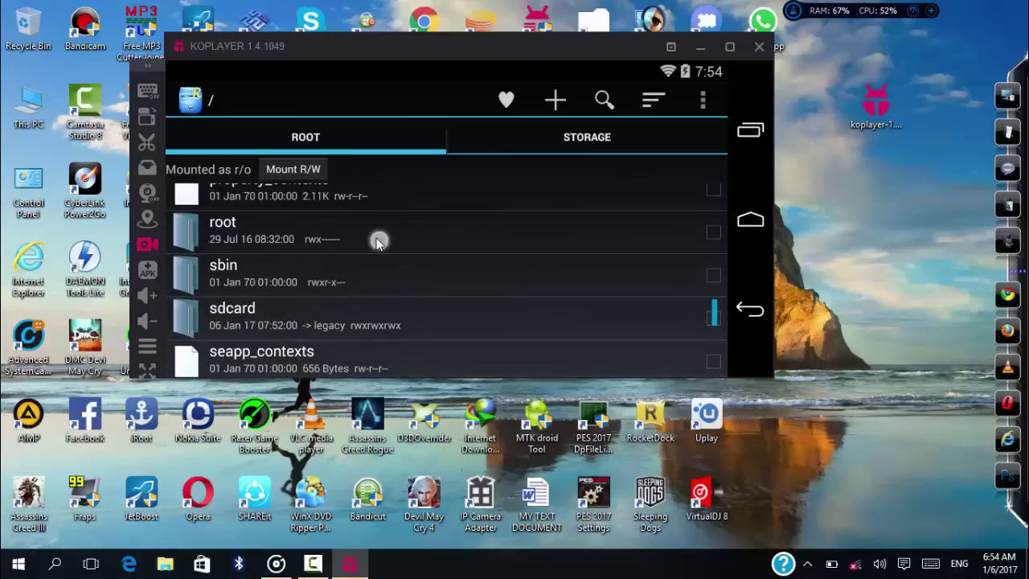
{"action": "left_click_drag", "start_coordinate": [379, 238], "coordinate": [404, 312]}
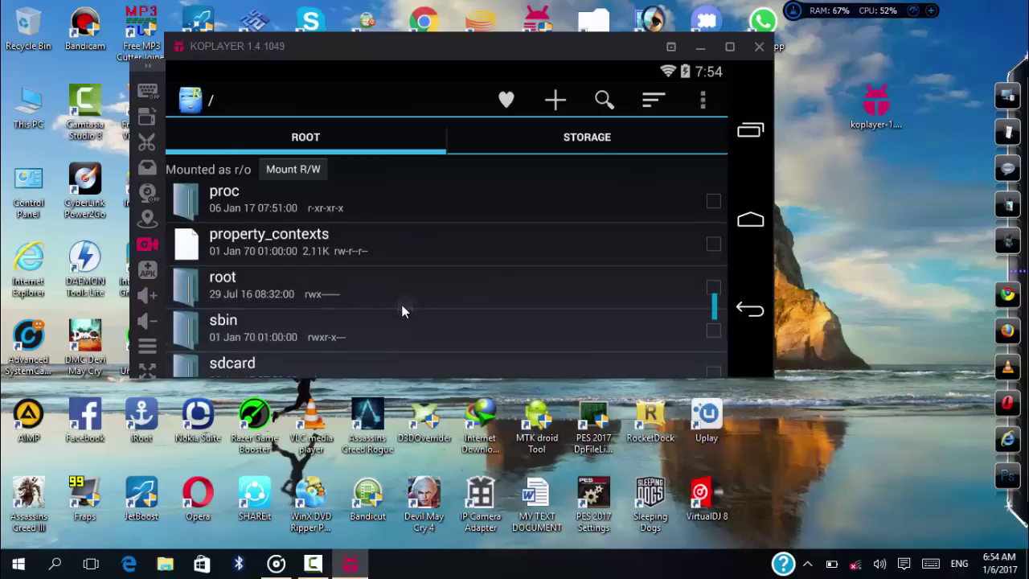
{"action": "left_click", "coordinate": [751, 310]}
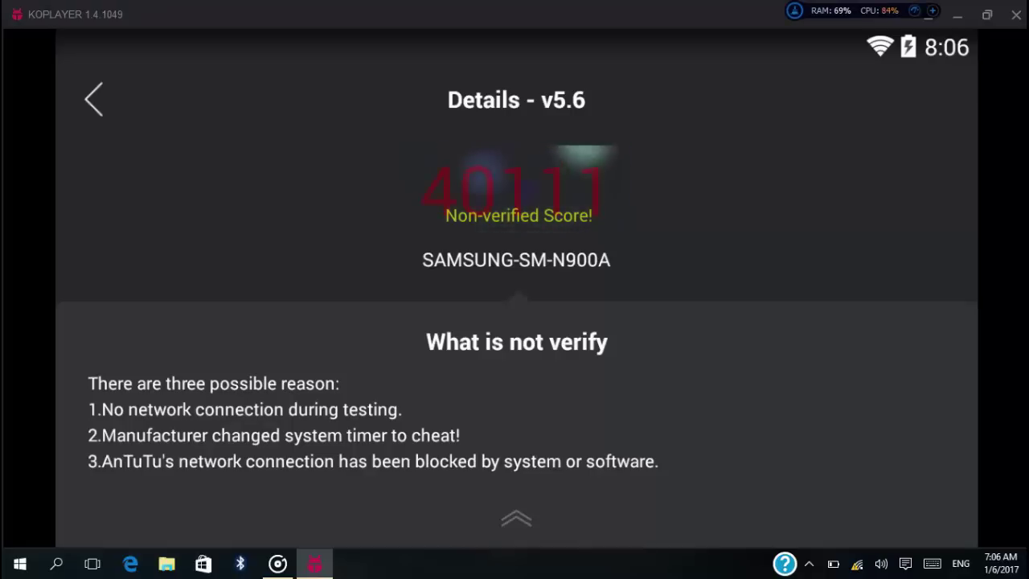
Restore the maximized emulator window showing the AnTuTu score details to its smaller floating size
{"action": "left_click", "coordinate": [986, 14]}
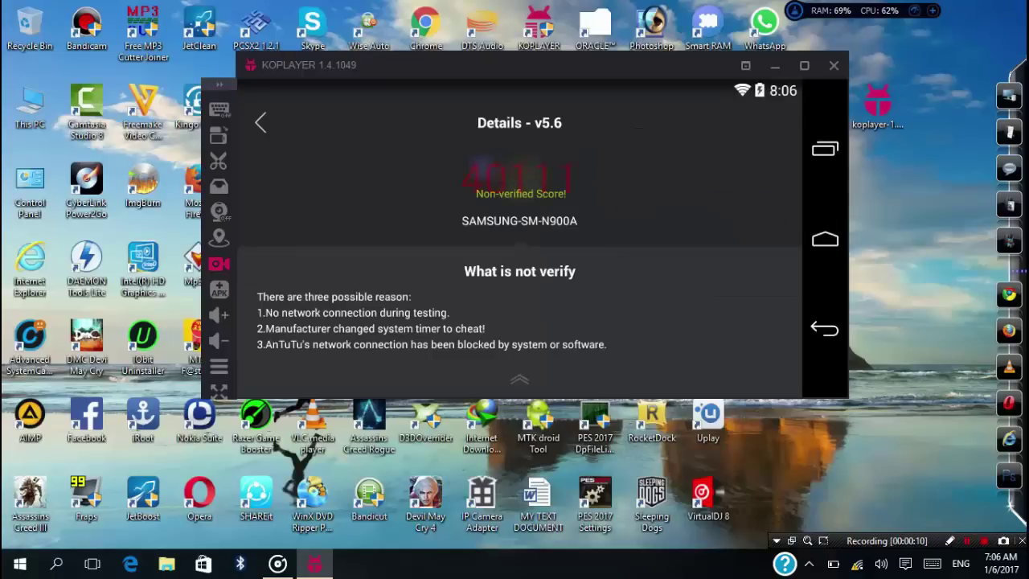
{"action": "left_click", "coordinate": [746, 65]}
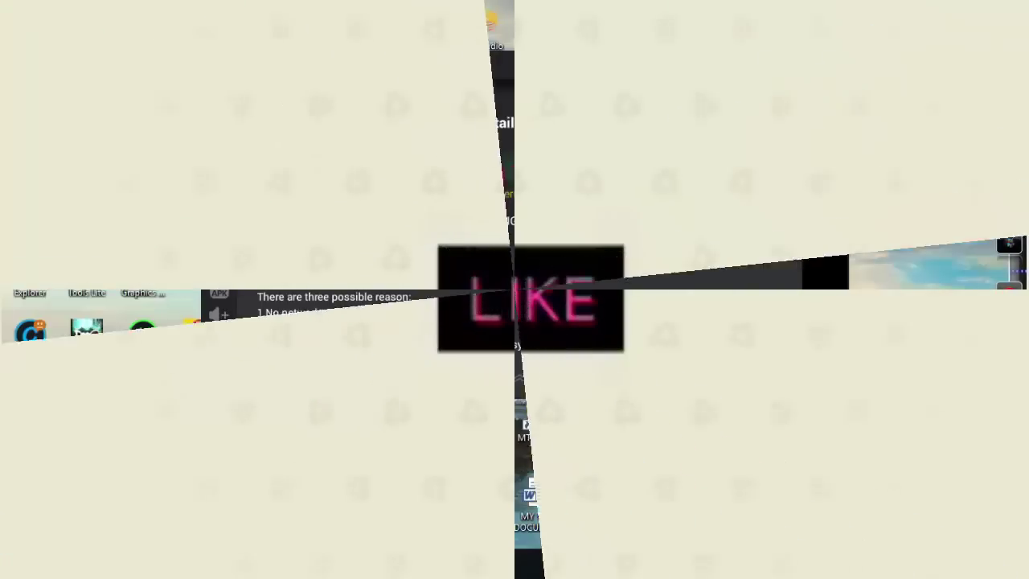